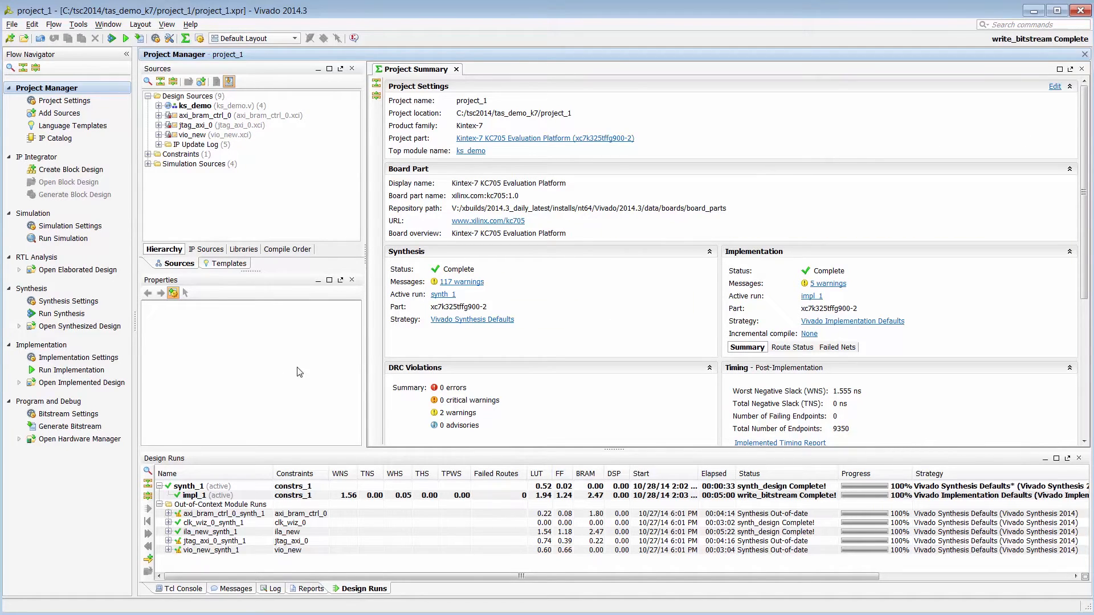
# Open the implemented design and find all cells whose PRIMITIVE_TYPE is CLK.GCLK.MMCME2_ADV
pyautogui.click(122, 384)
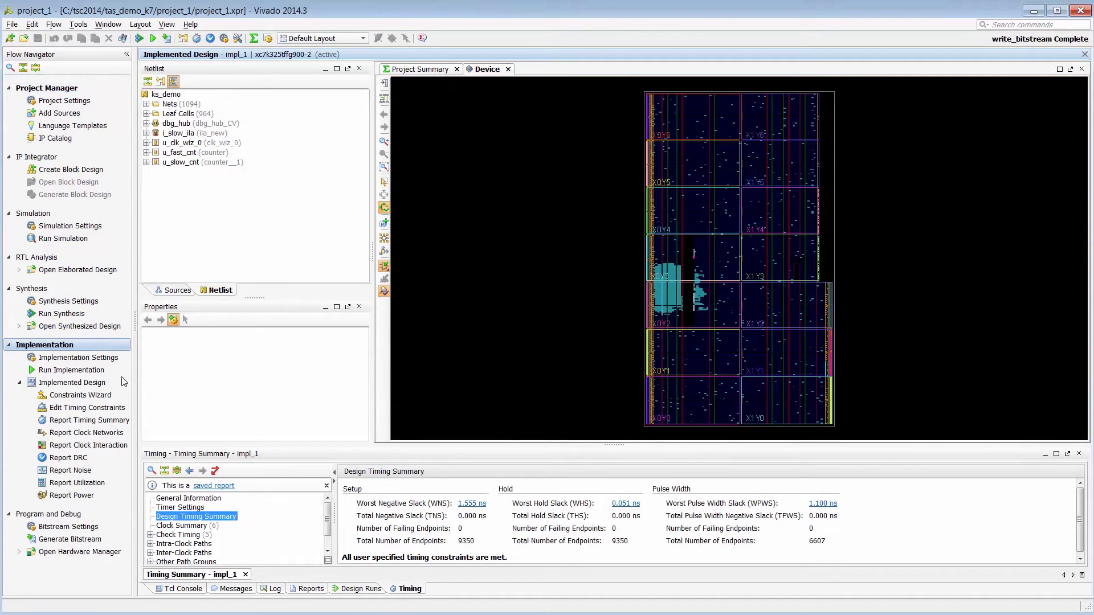
pyautogui.click(32, 24)
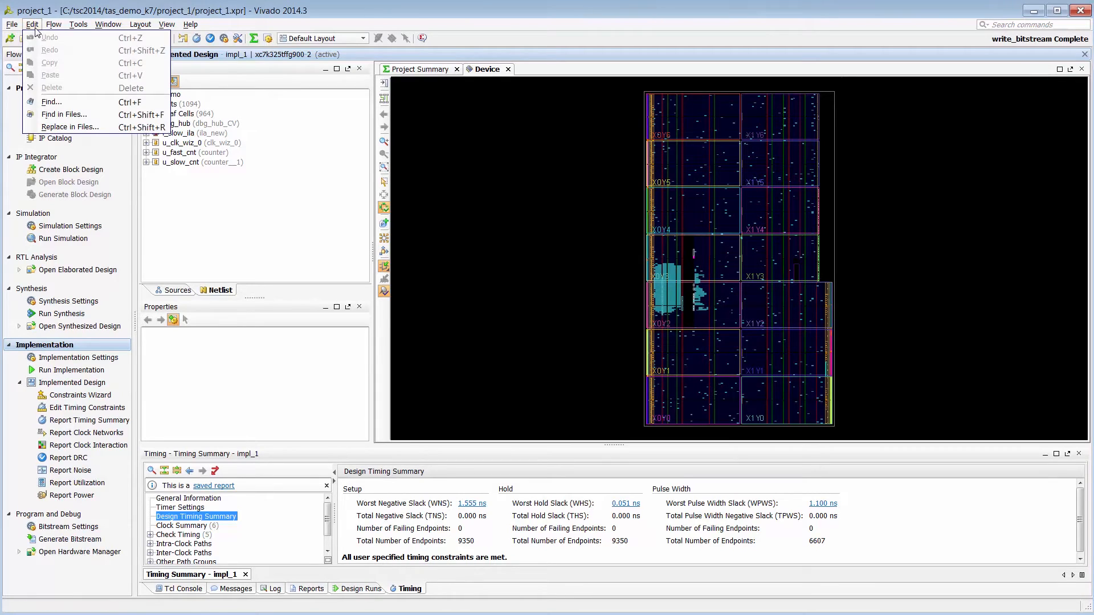
pyautogui.click(51, 101)
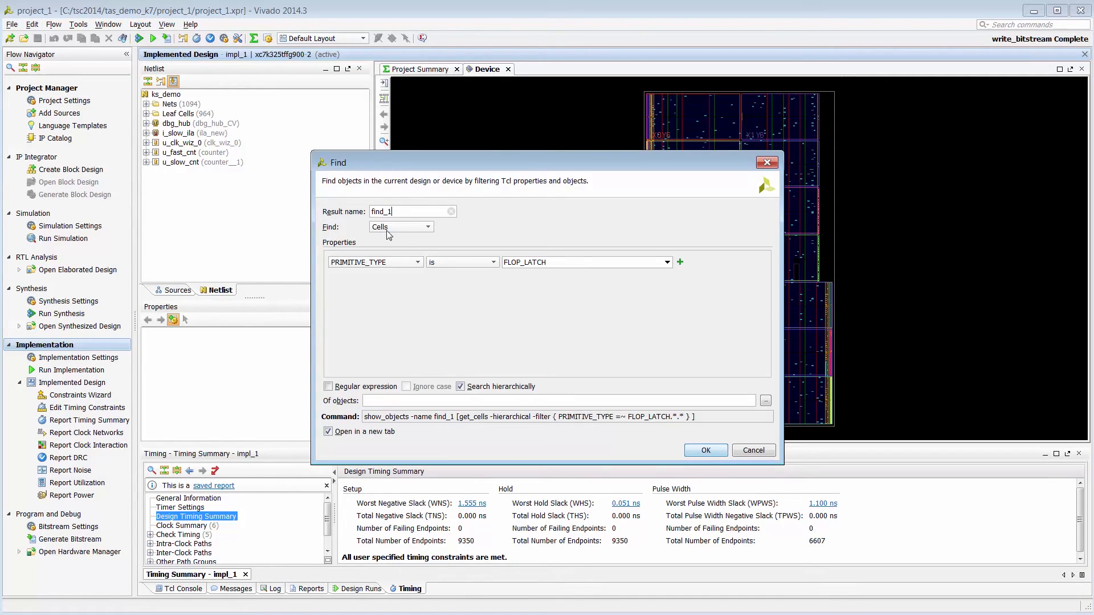
pyautogui.click(666, 263)
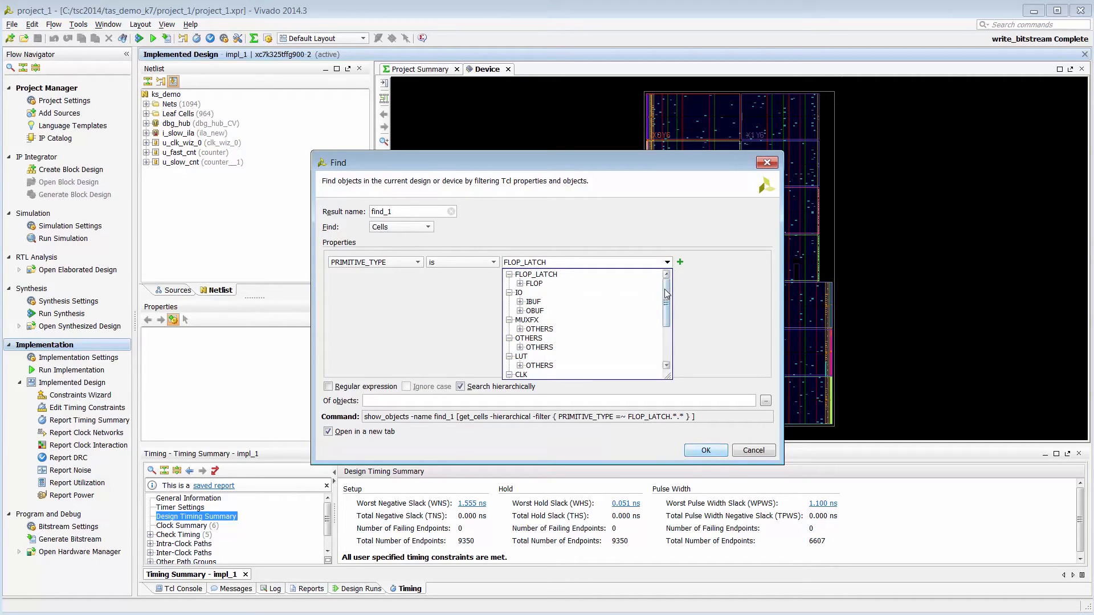
pyautogui.scroll(-3, 544, 349)
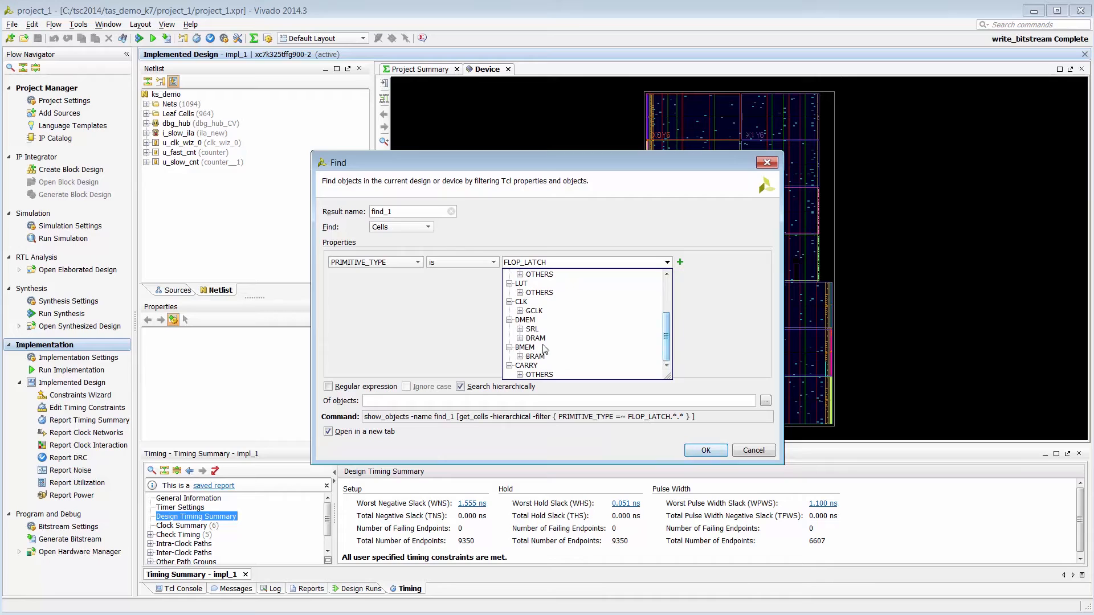
pyautogui.click(520, 310)
pyautogui.click(556, 320)
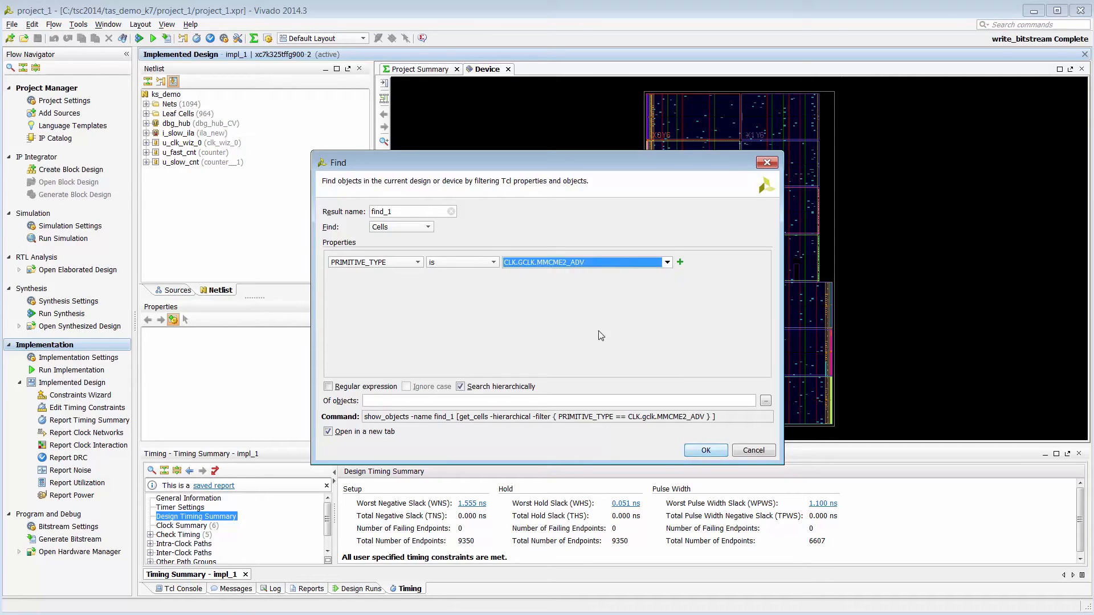
pyautogui.click(700, 452)
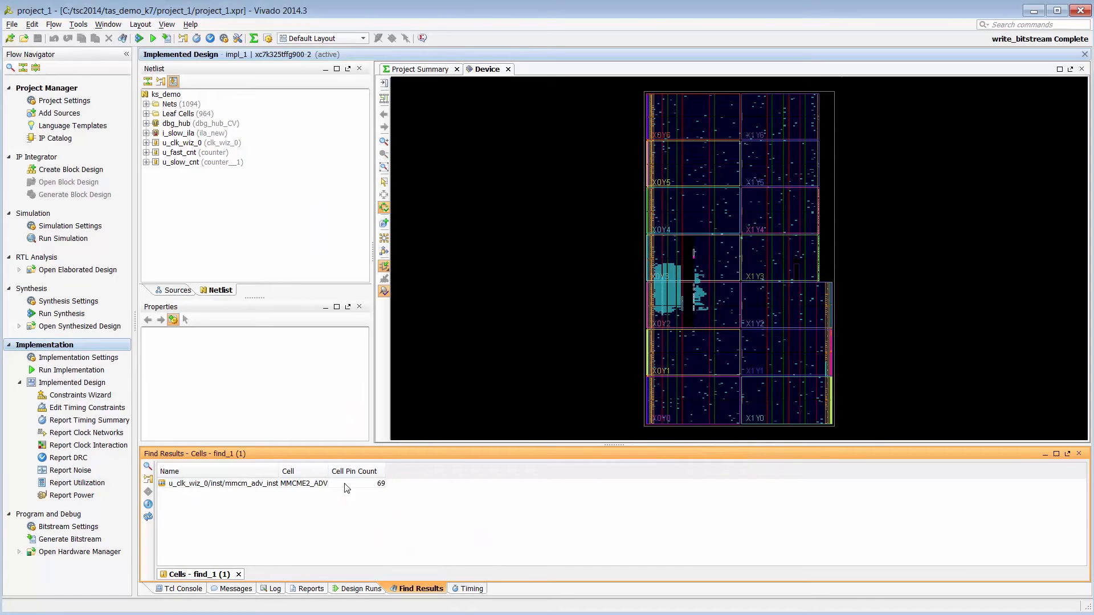
# Show the found mmcm_adv_inst cell in a schematic and expand the net driven by its LOCKED pin to inspect its loads
pyautogui.click(262, 485)
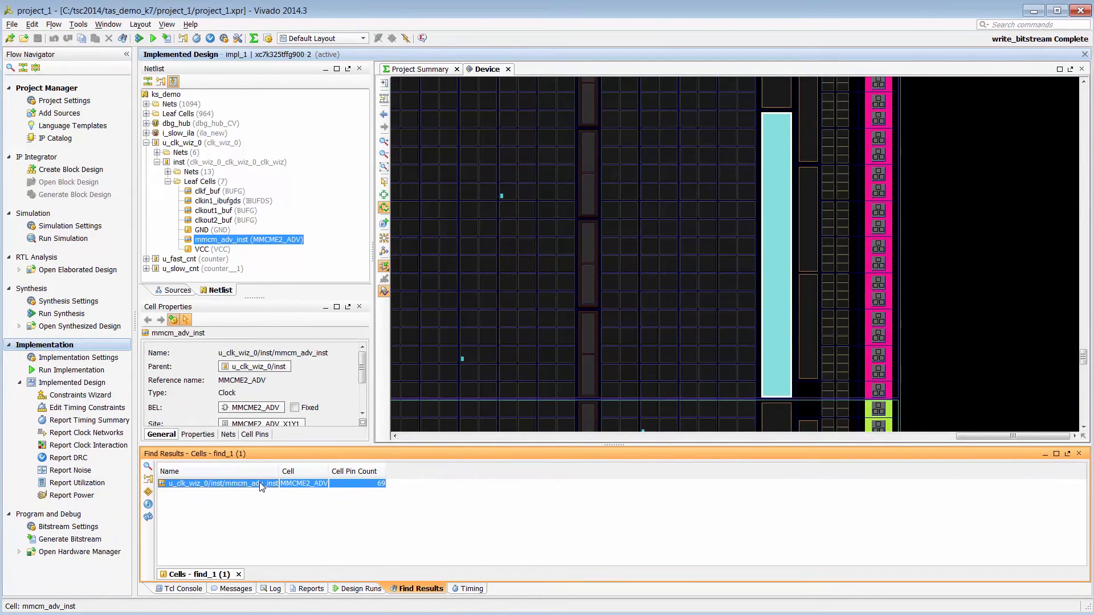
pyautogui.rightClick(260, 484)
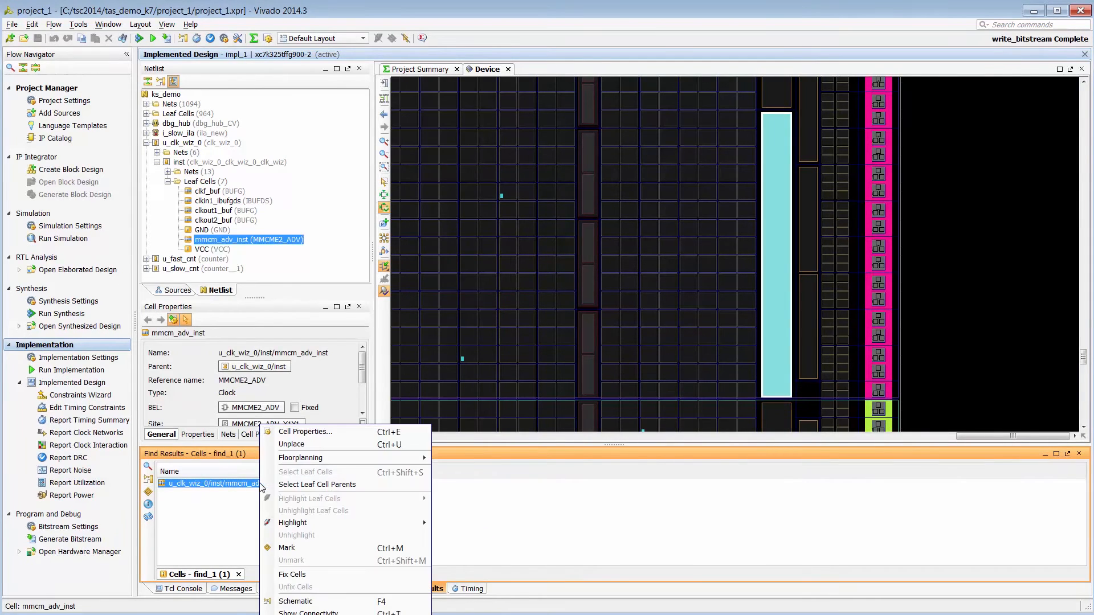
pyautogui.click(297, 601)
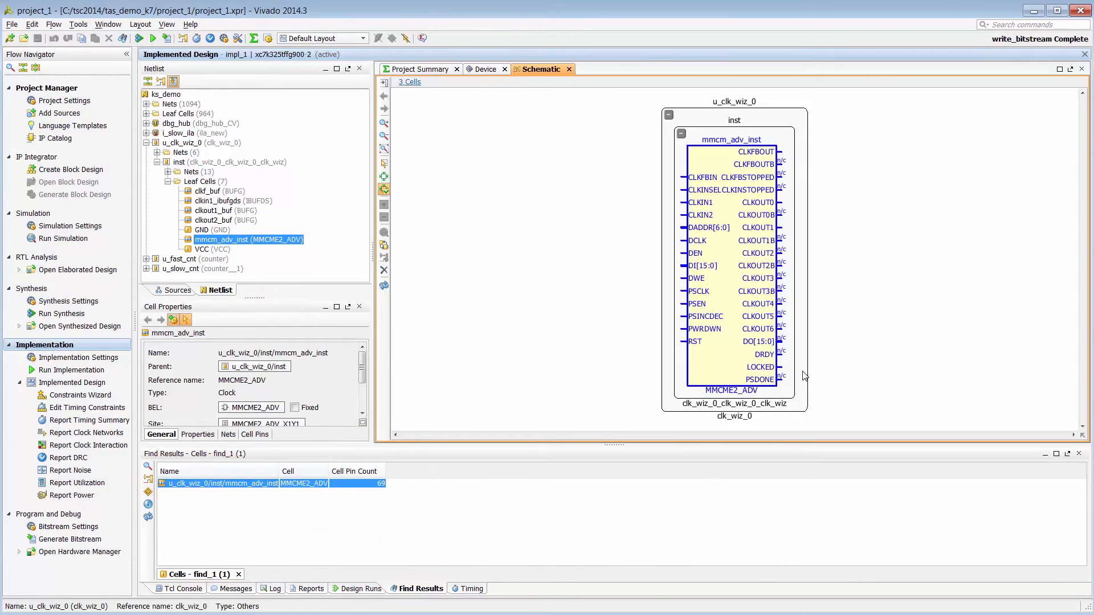
pyautogui.click(780, 369)
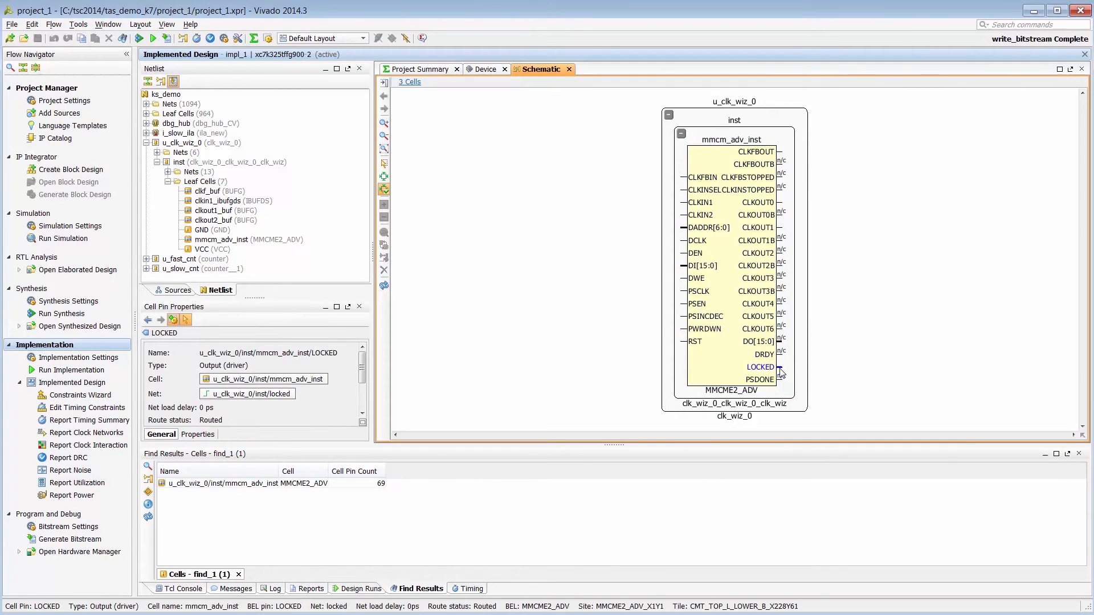
pyautogui.doubleClick(780, 369)
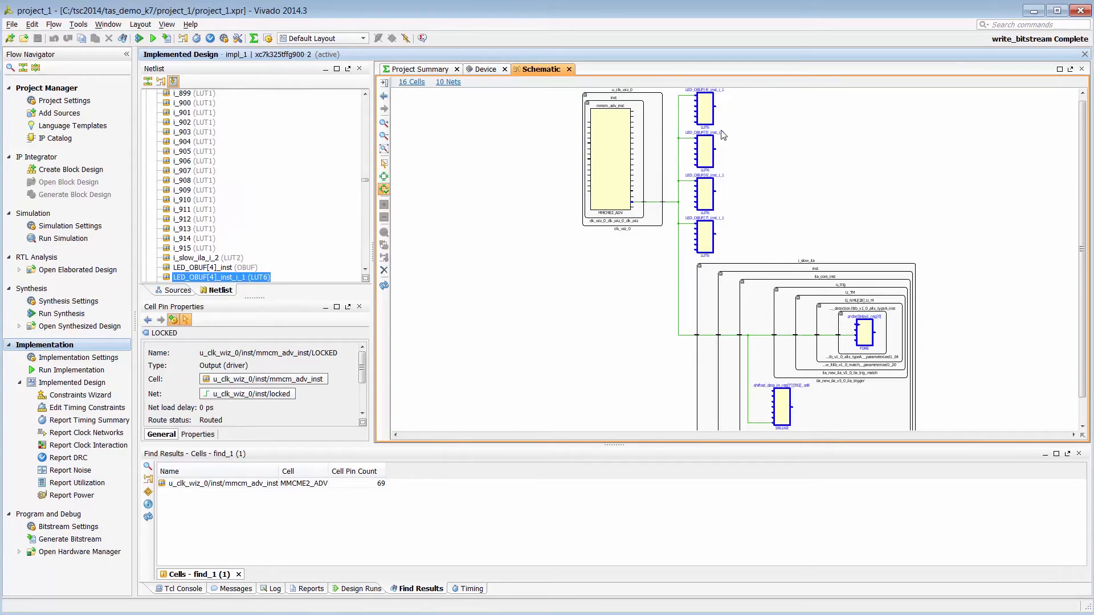
pyautogui.moveTo(566, 98); pyautogui.dragTo(766, 283)
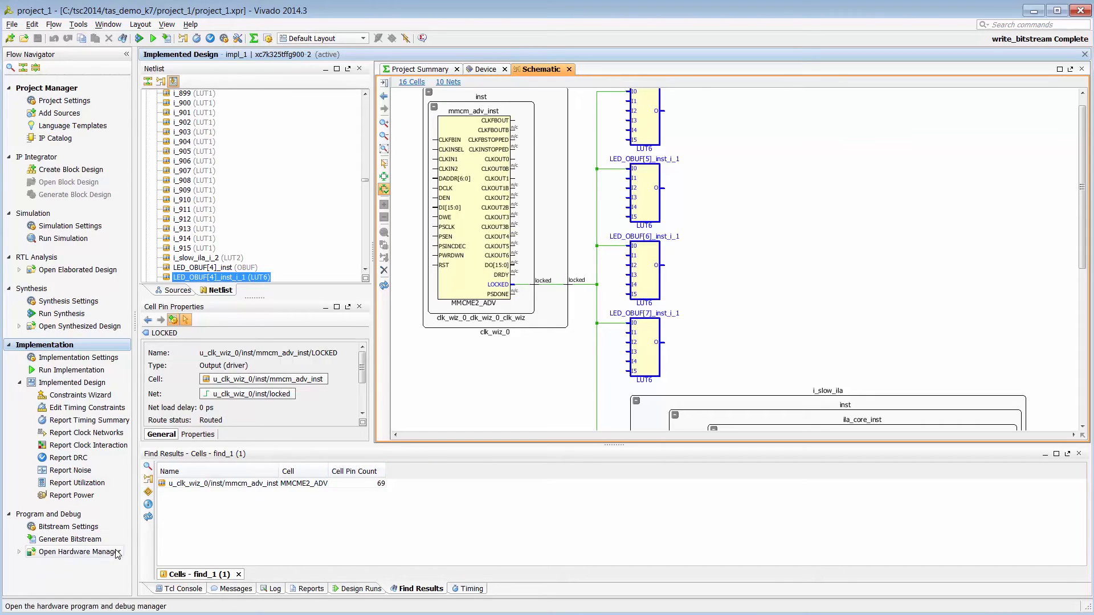
# Open the Hardware Manager and auto-connect to the hardware target
pyautogui.click(79, 552)
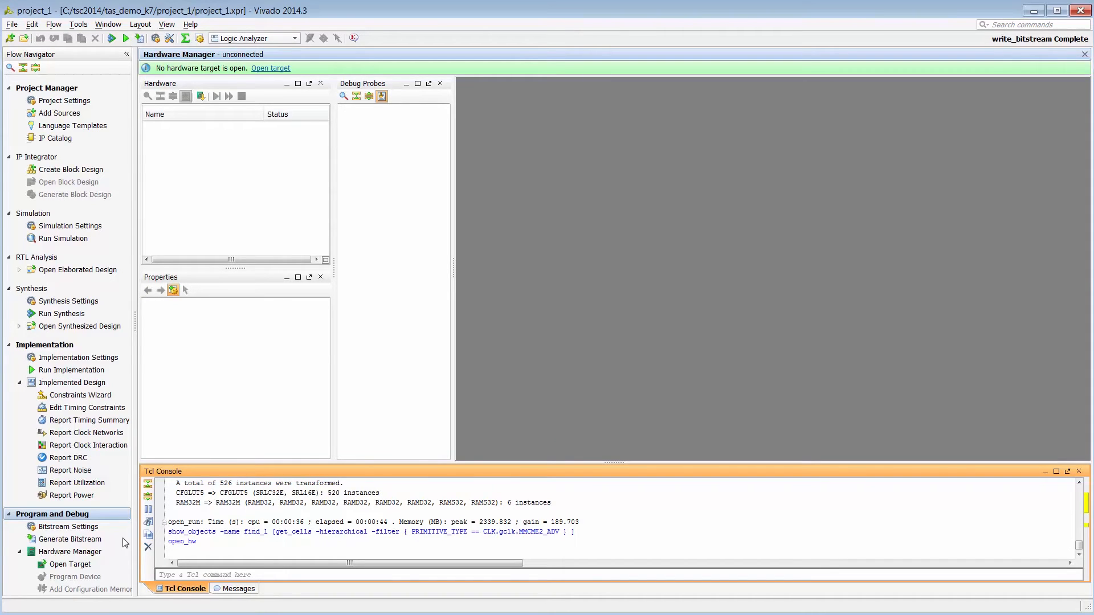
pyautogui.click(276, 69)
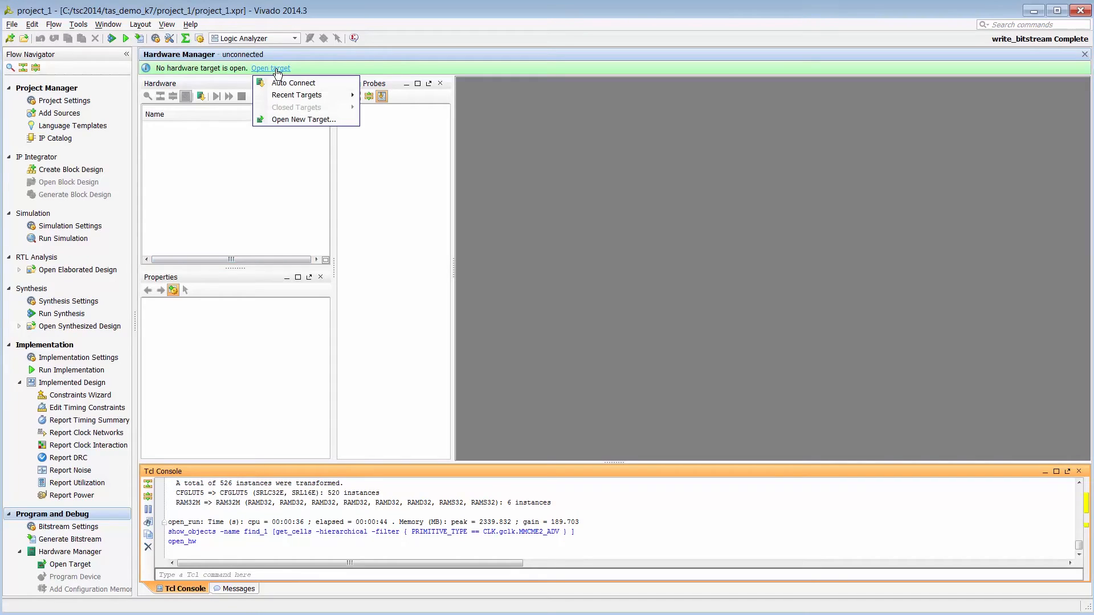
pyautogui.click(300, 88)
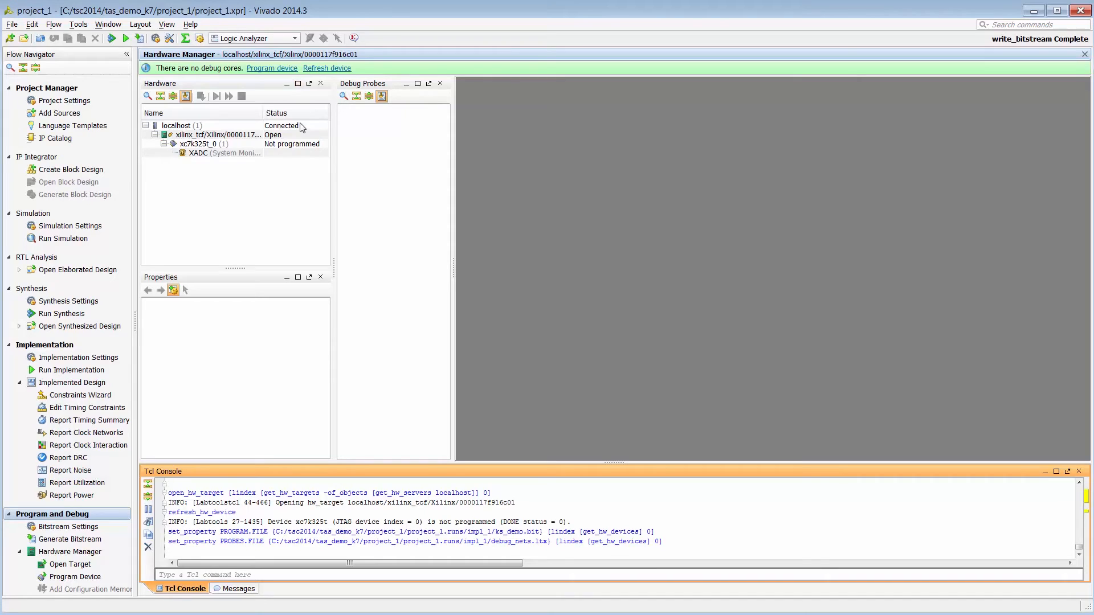
# Program the xc7k325t_0 device with the ks_demo.bit bitstream and the debug_nets.ltx probes file
pyautogui.click(305, 146)
pyautogui.rightClick(305, 147)
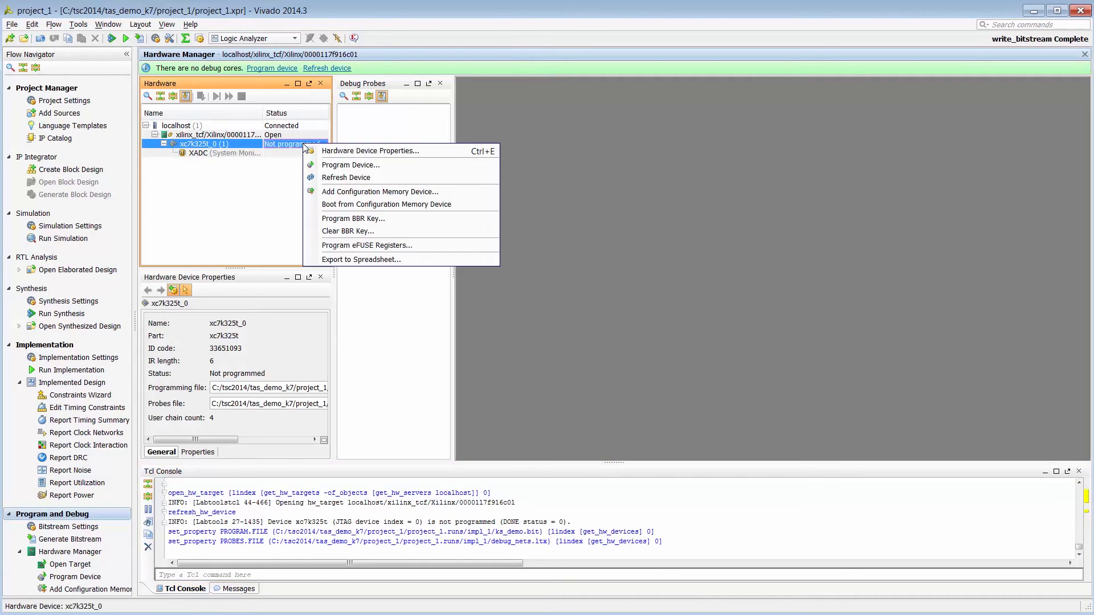
pyautogui.click(350, 165)
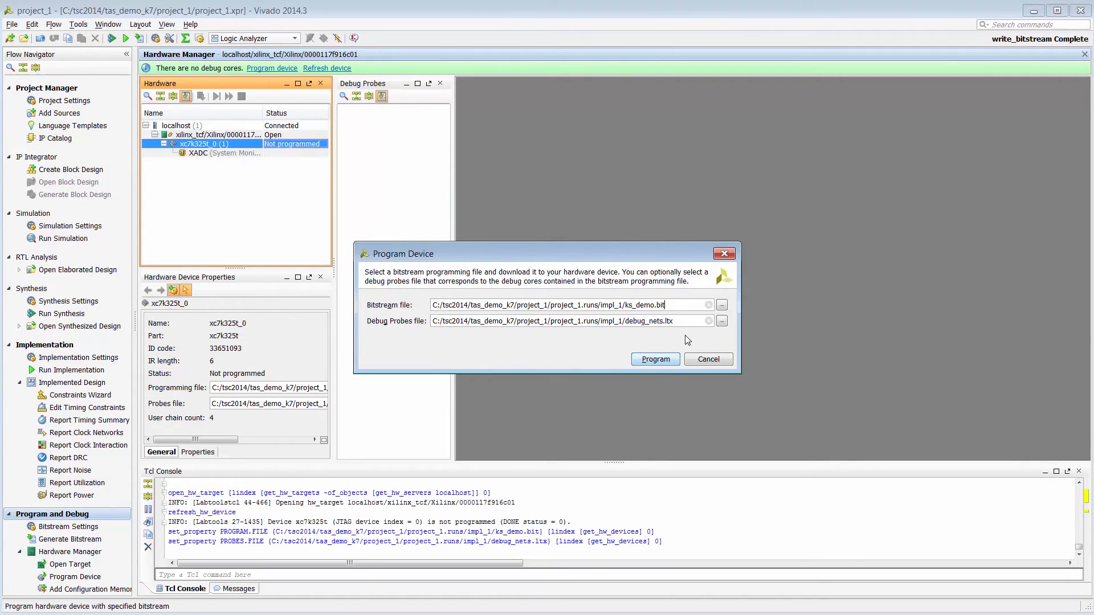
pyautogui.click(655, 359)
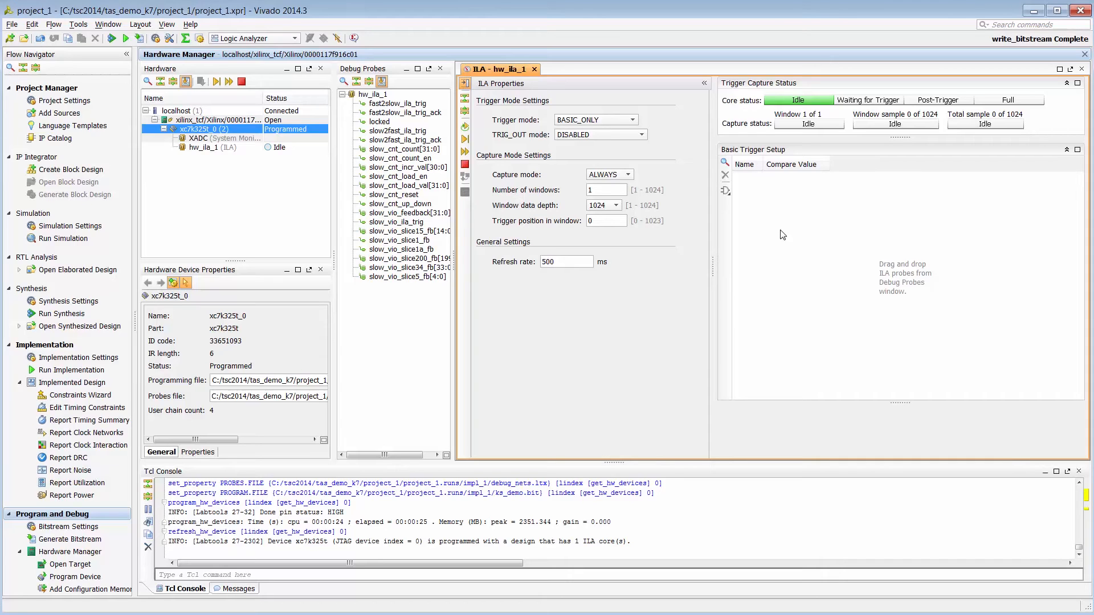
# Add the locked probe to the basic trigger setup of hw_ila_1 with compare value R (0-to-1 transition)
pyautogui.click(380, 121)
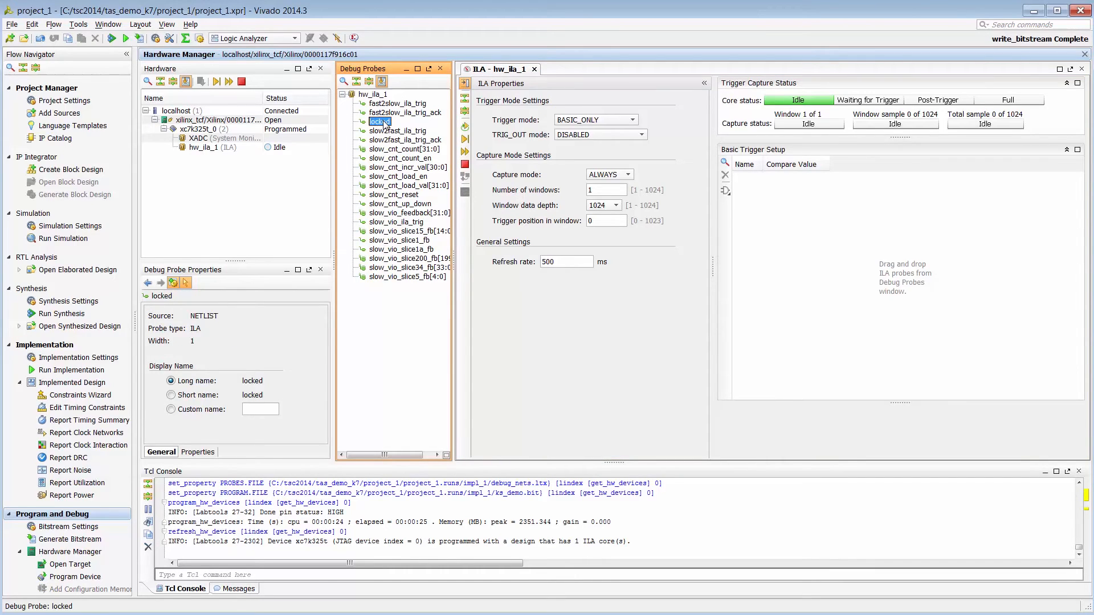
pyautogui.moveTo(384, 124); pyautogui.dragTo(787, 185)
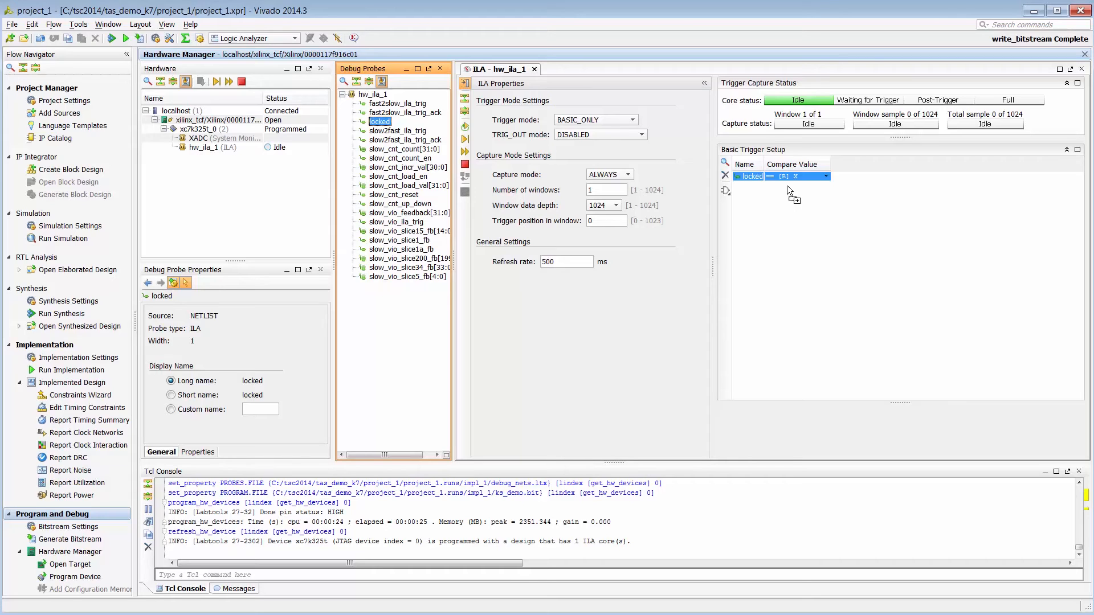
pyautogui.click(826, 178)
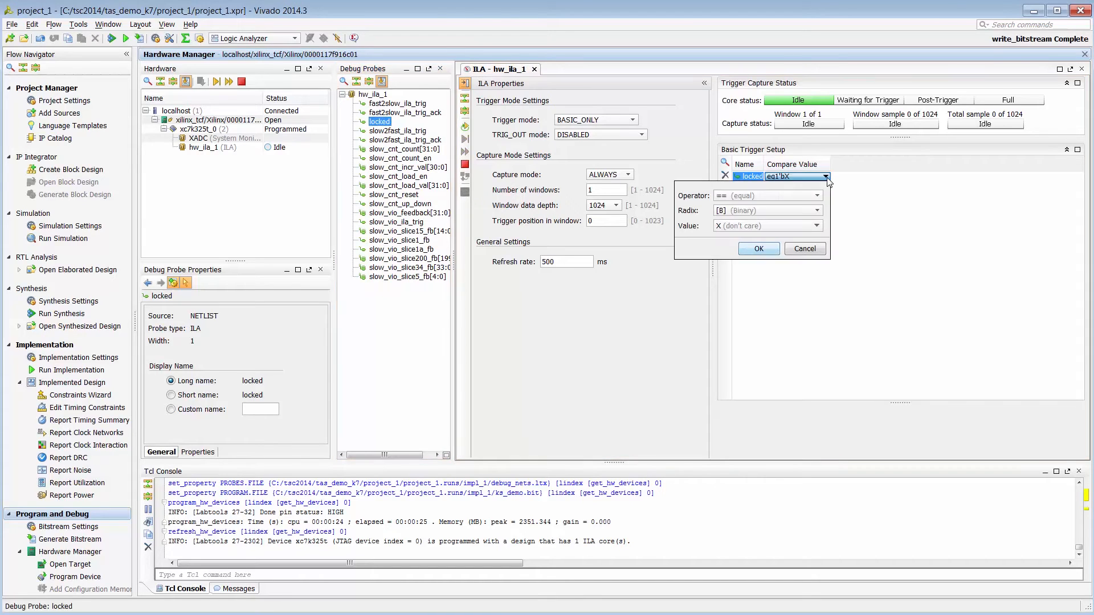
pyautogui.click(817, 227)
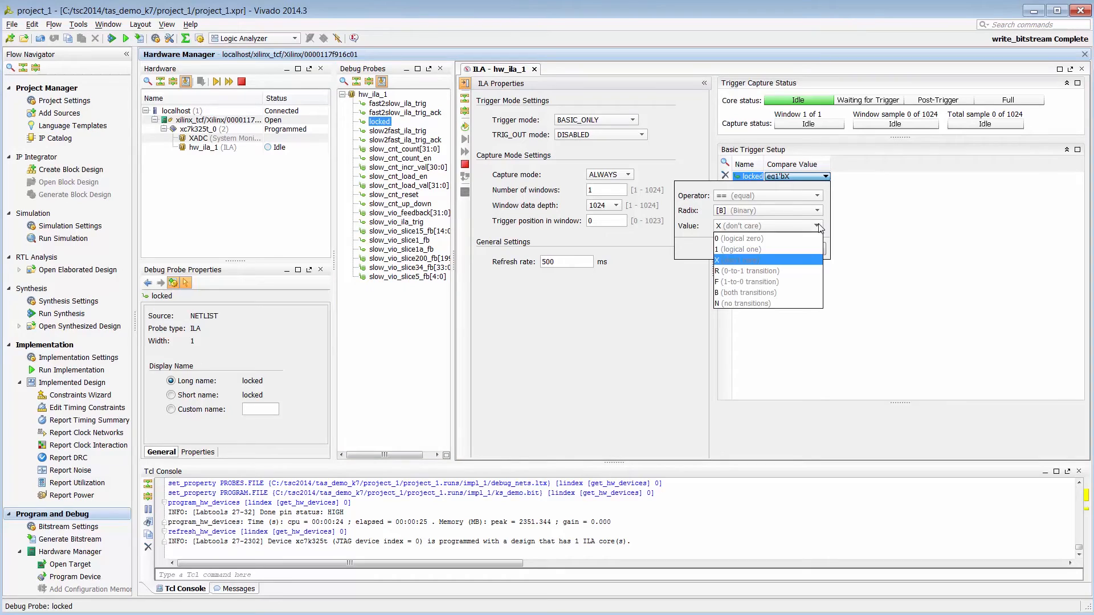
pyautogui.click(806, 271)
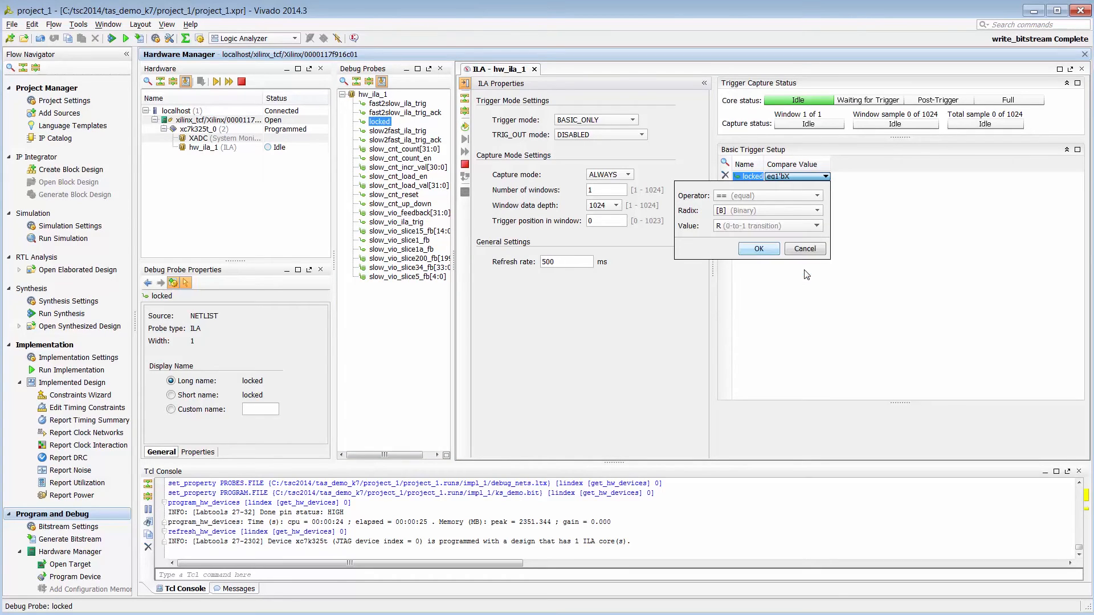
pyautogui.click(759, 249)
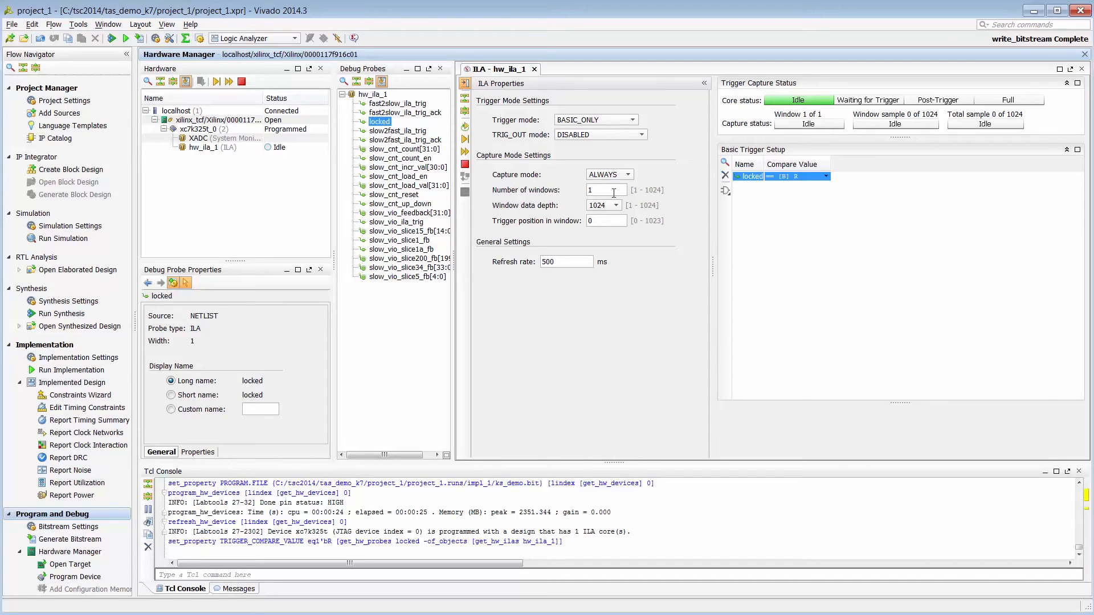
# Set the ILA's trigger position in window to 50
pyautogui.click(607, 221)
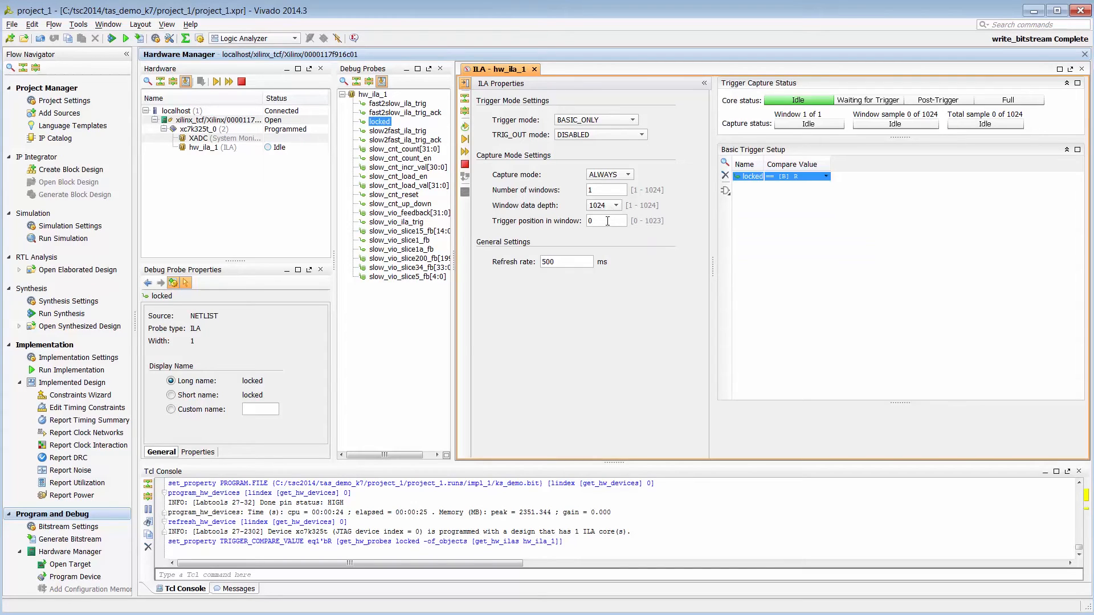
pyautogui.write('5')
pyautogui.press('Return')
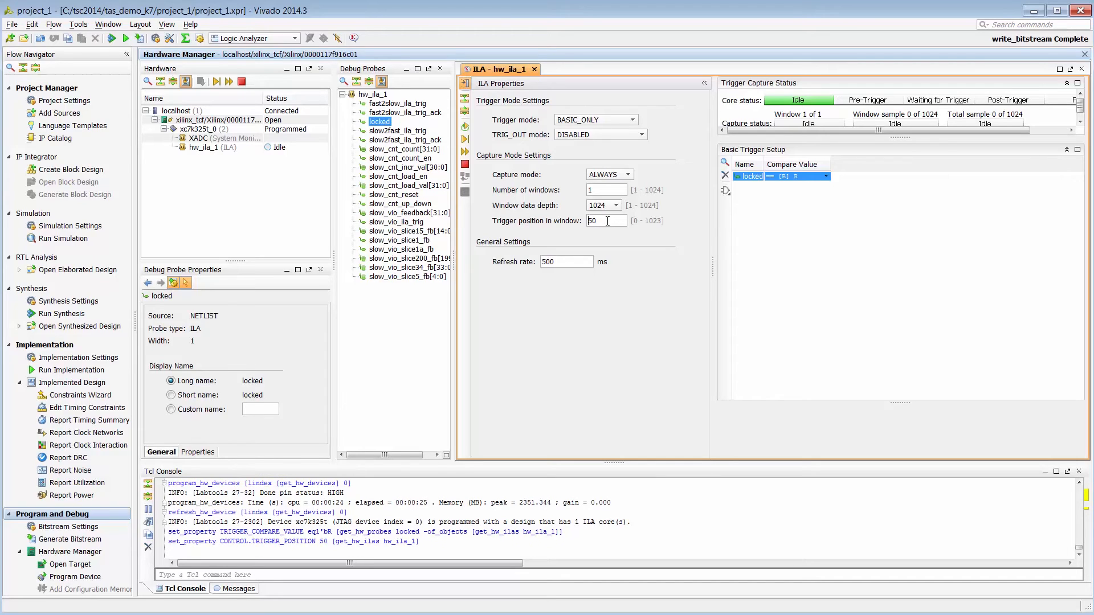
# Export the ILA trigger settings with the Tcl command run_hw_ila -file ila_trig.tas [get_hw_ilas hw_ila_1]
pyautogui.click(344, 576)
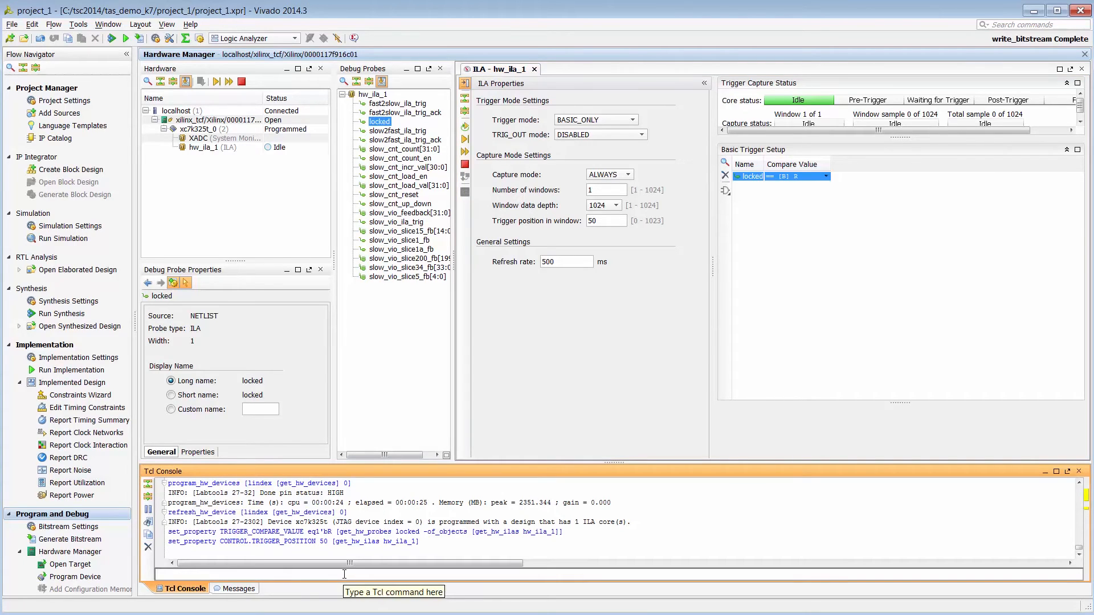
pyautogui.write('run')
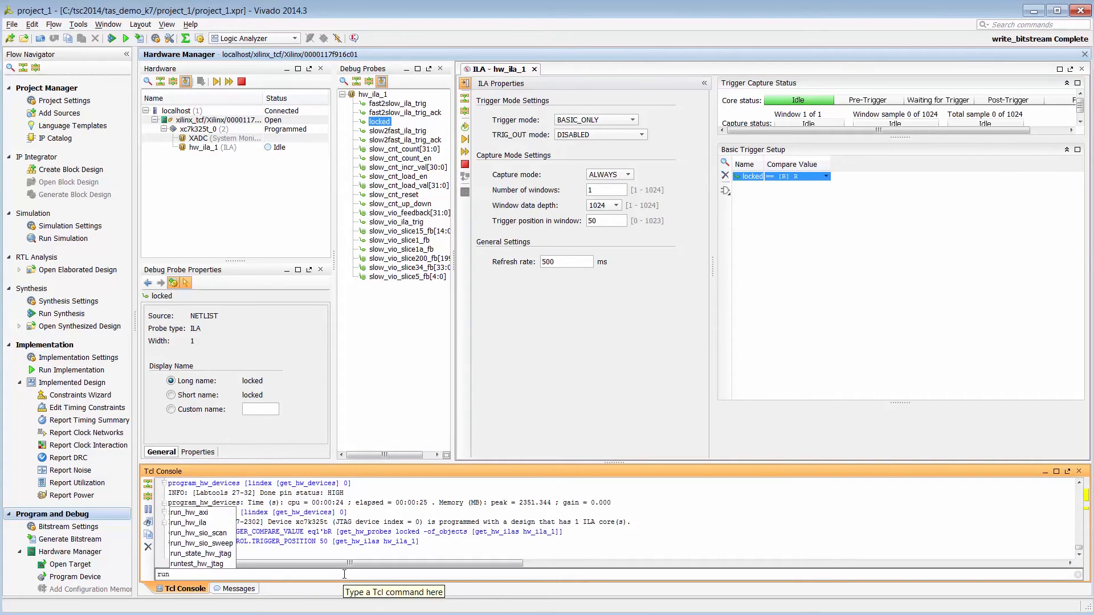
pyautogui.write('_hw_')
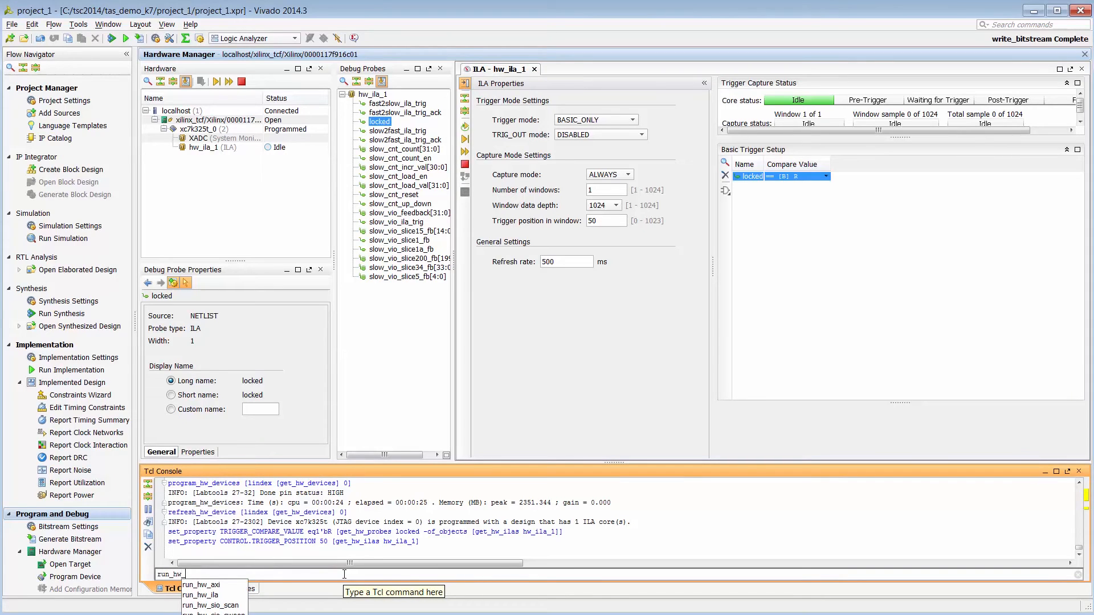
pyautogui.write('ila')
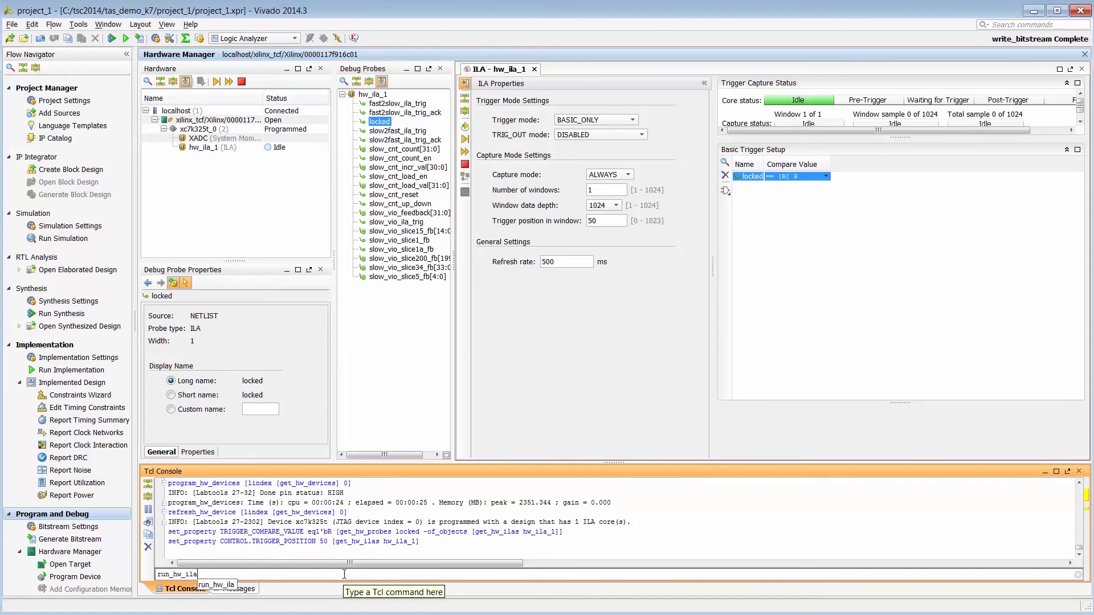
pyautogui.write(' -')
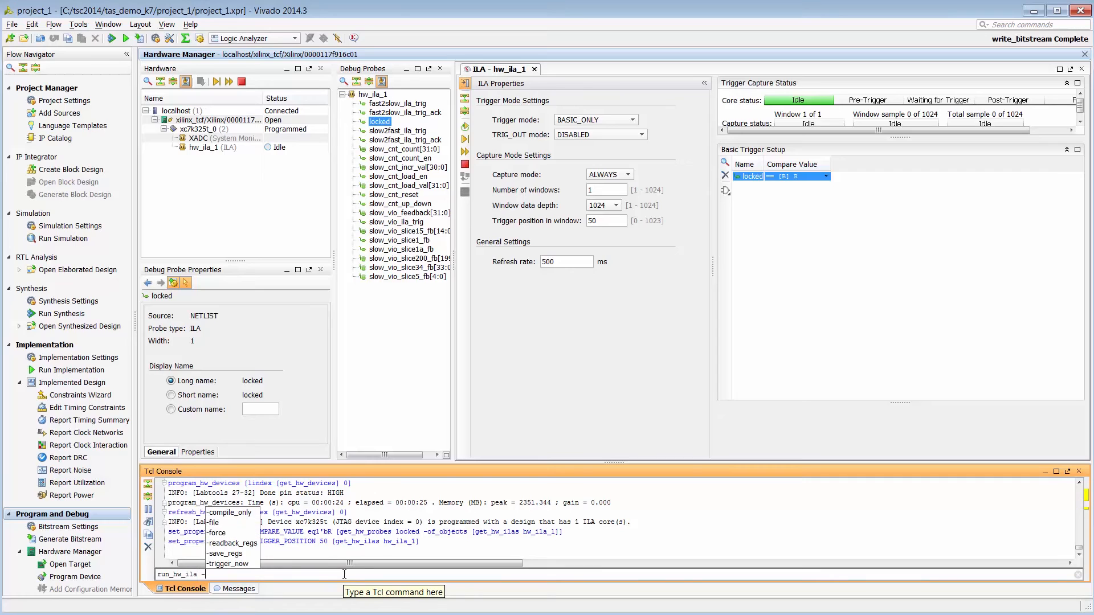
pyautogui.write('file ila_trig.tas [get_hw_ilas hw_ila_1')
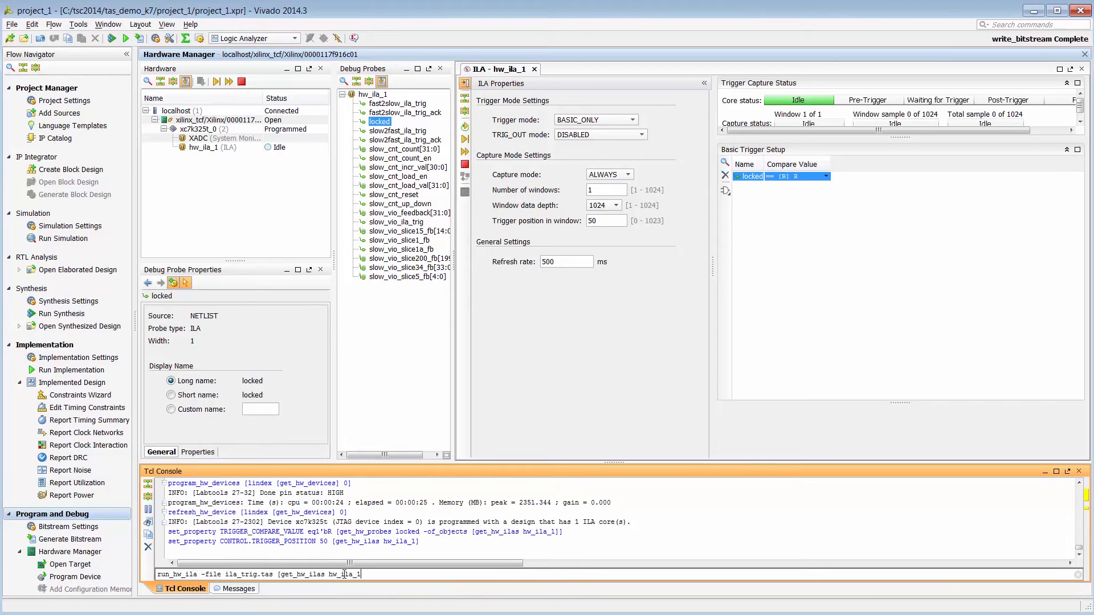
pyautogui.write(']')
pyautogui.press('Return')
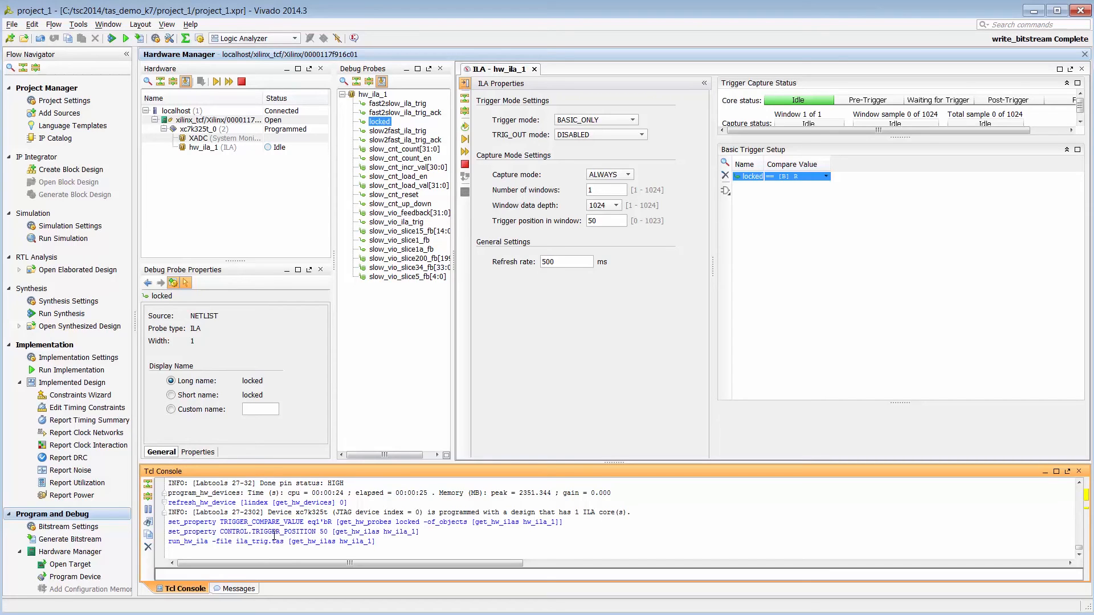
# Apply the exported trigger settings to the implemented design with the Tcl command apply_hw_ila_trigger ./ila_trig.tas
pyautogui.click(82, 384)
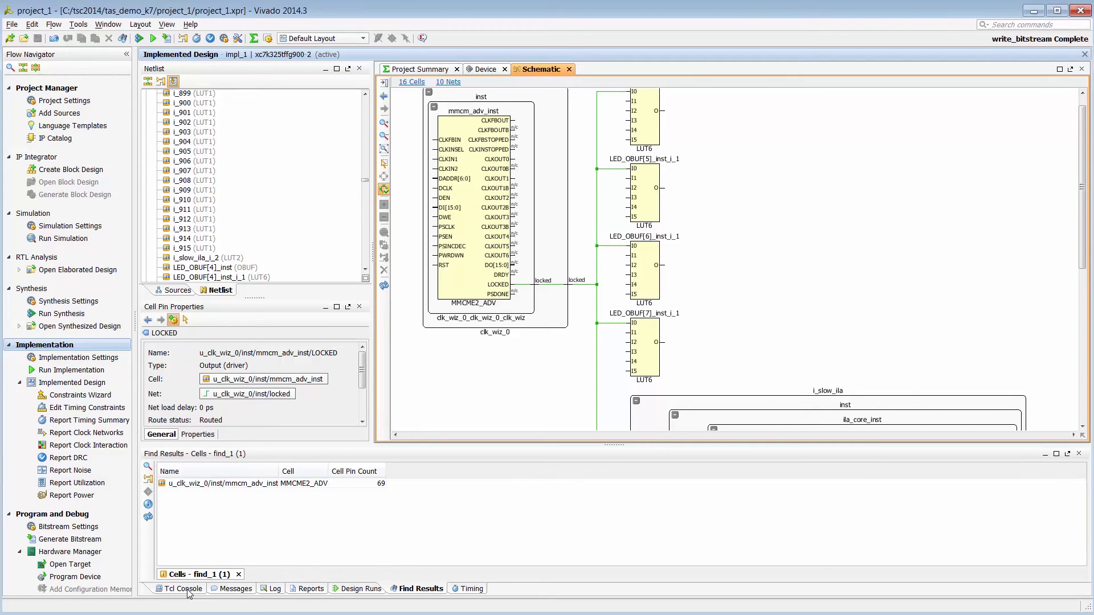
pyautogui.click(183, 590)
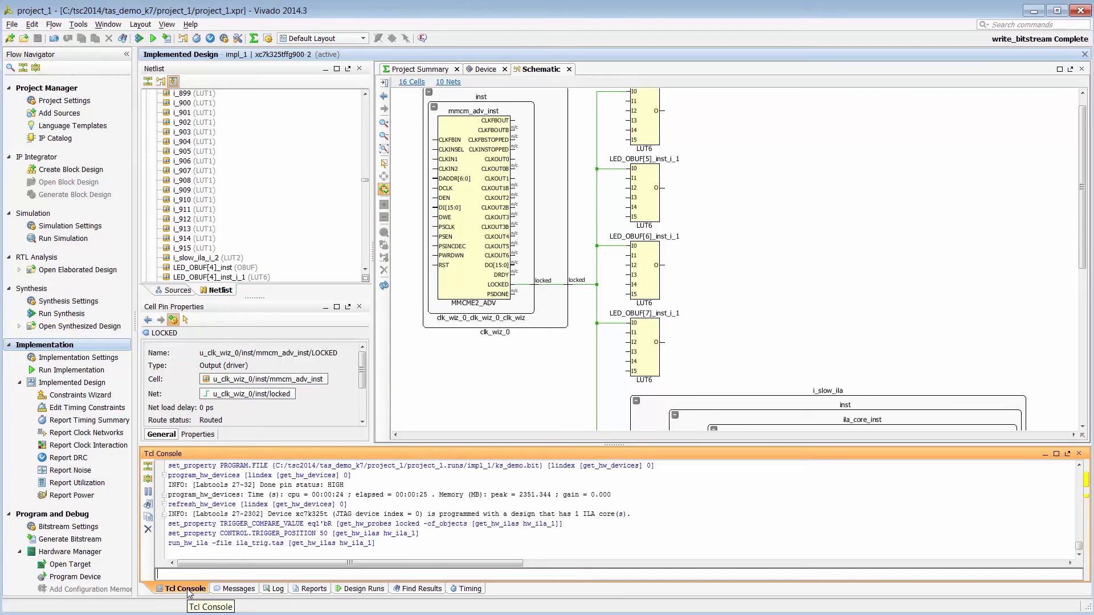
pyautogui.write('a')
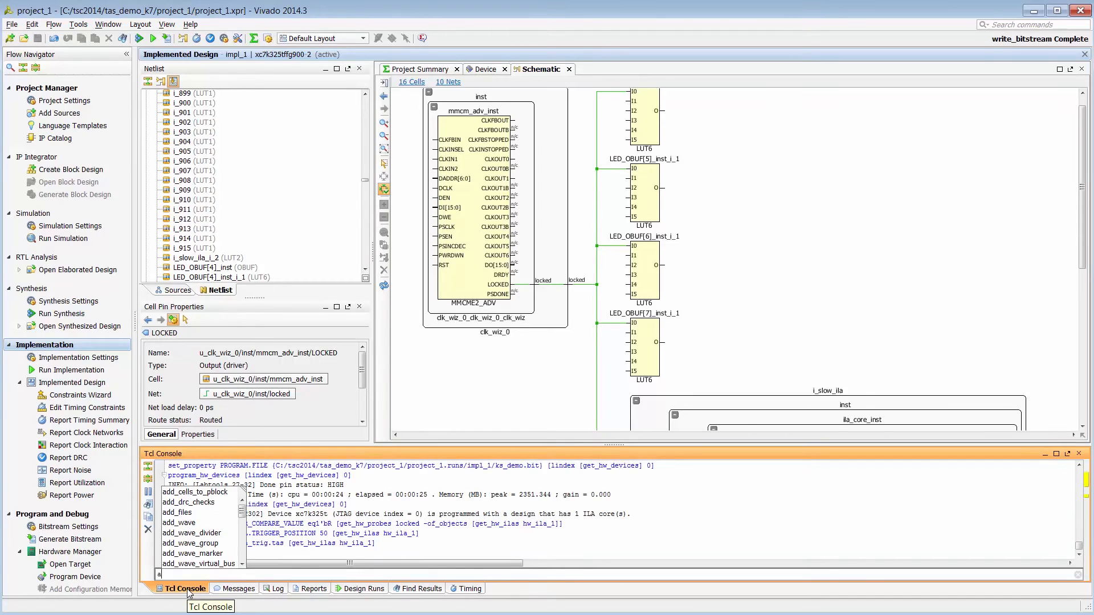
pyautogui.write('pply')
pyautogui.press('Down')
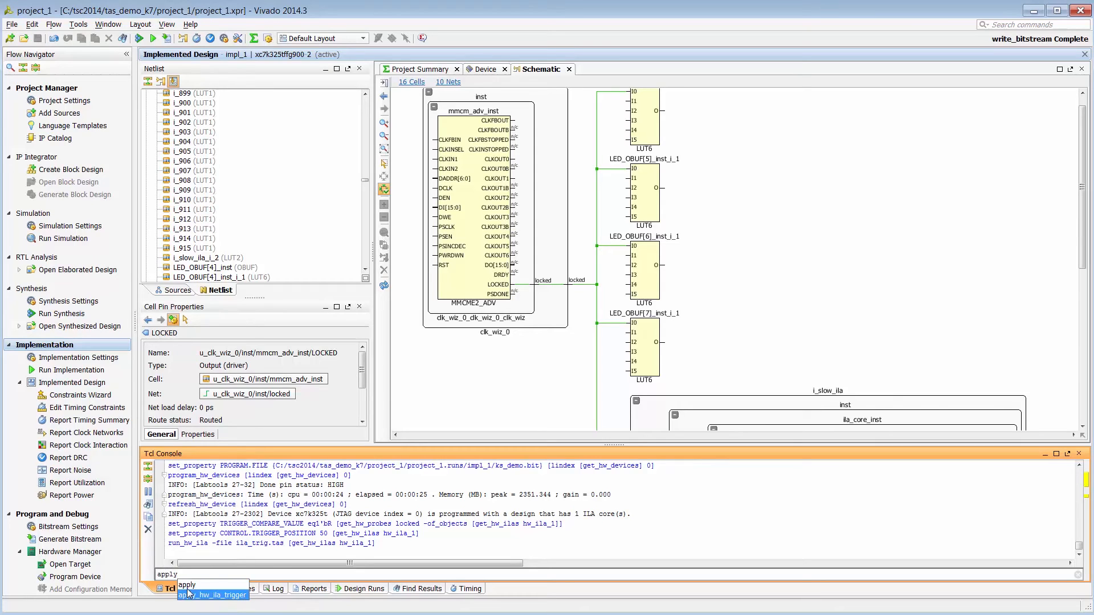
pyautogui.press('Return')
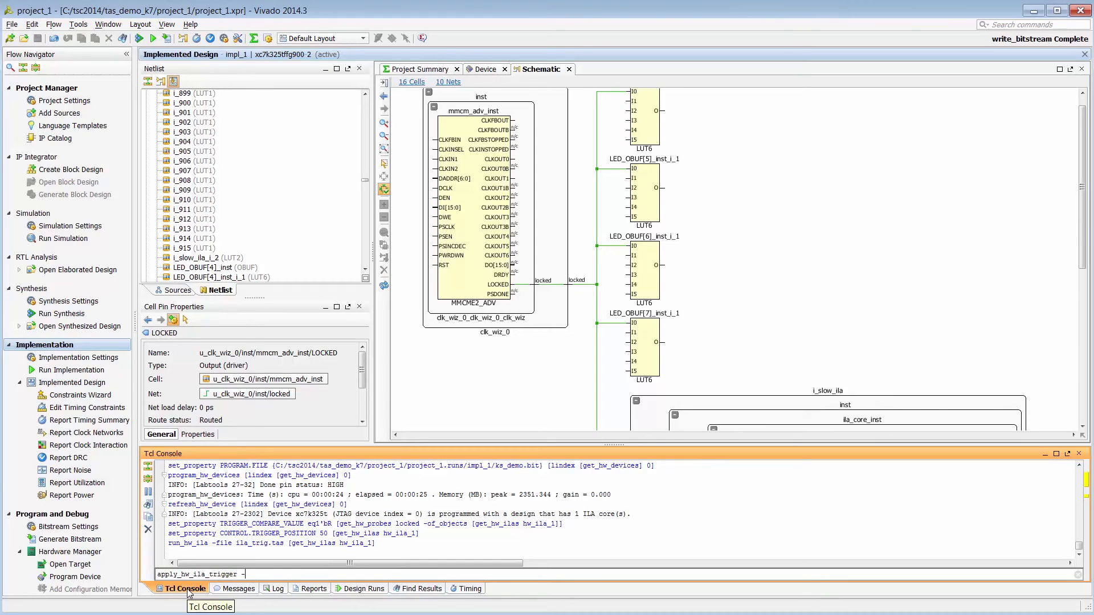
pyautogui.write('./ila_trig.tas')
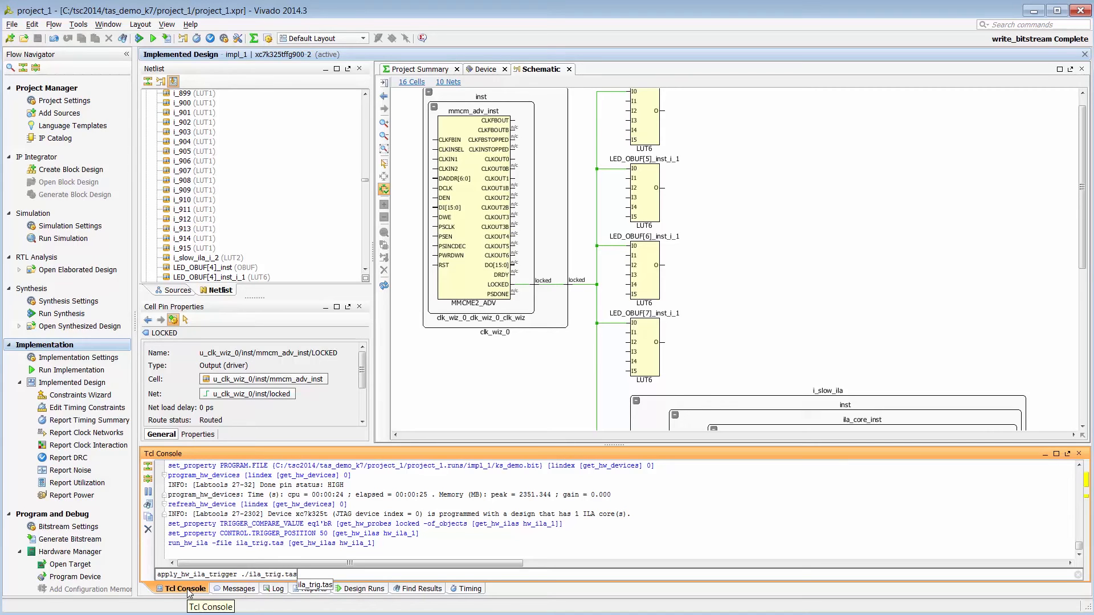
pyautogui.press('Return')
pyautogui.press('Return')
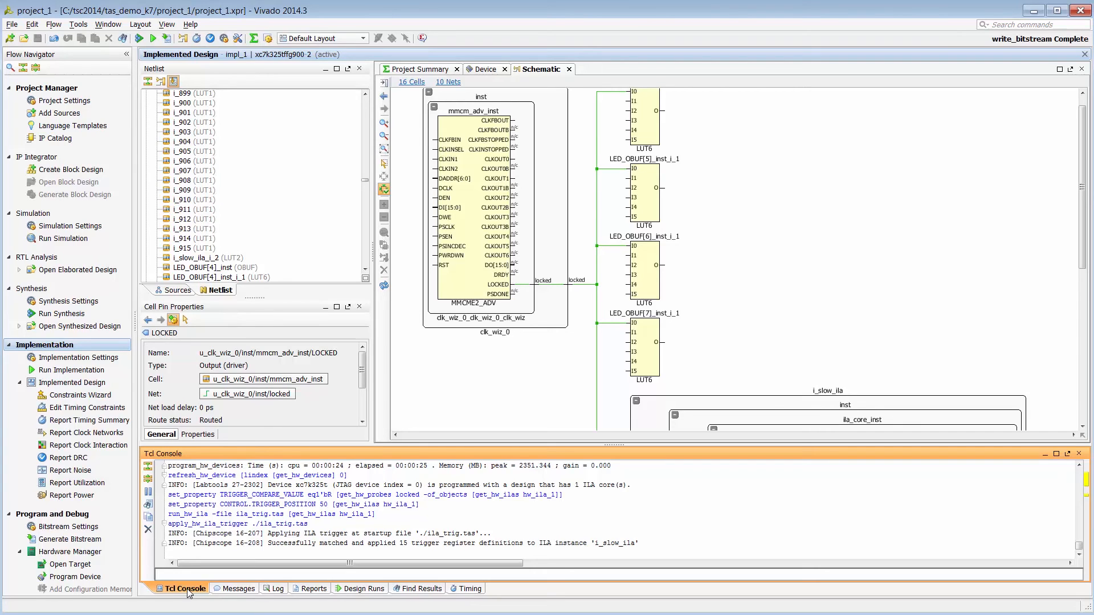
# Generate a new bitstream with the Tcl command write_bitstream -file ila_trigger_at_startup.bit
pyautogui.write('write')
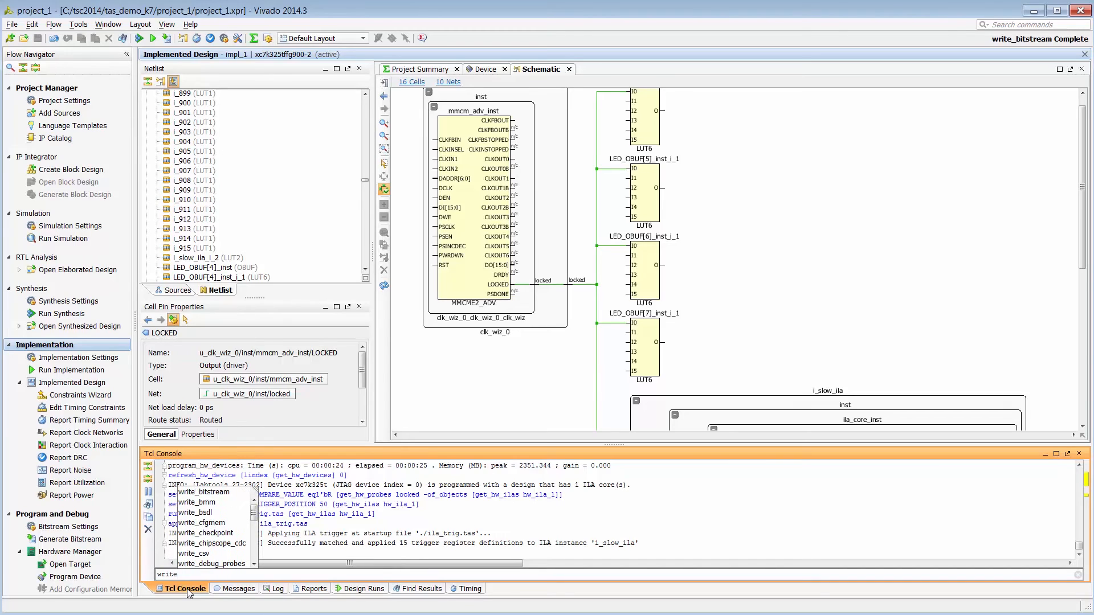
pyautogui.write('_bi')
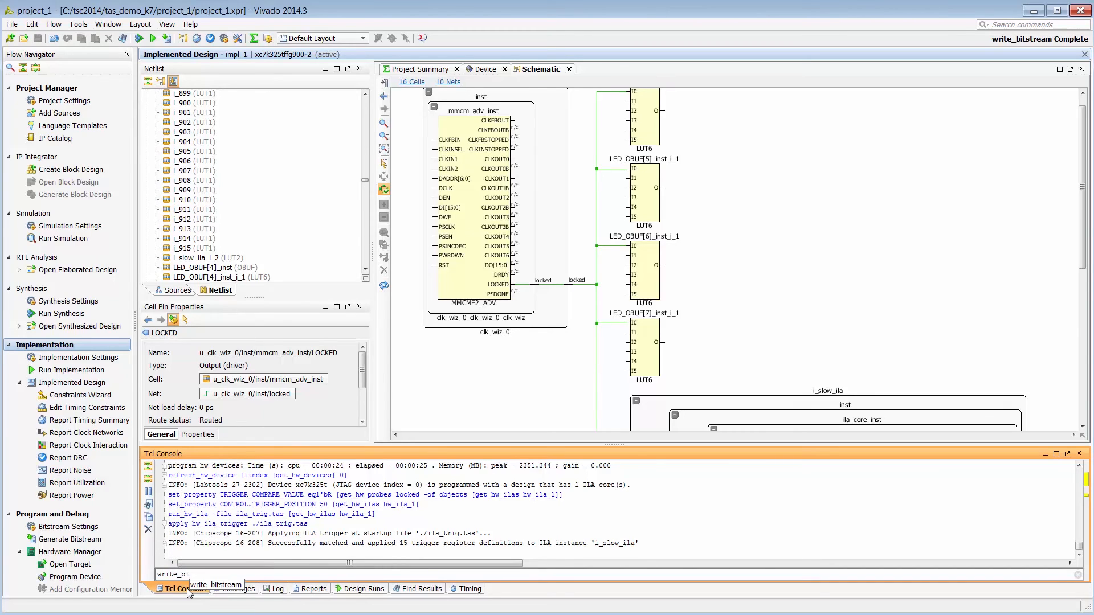
pyautogui.write('tstream -file ila_trigger_at_startup')
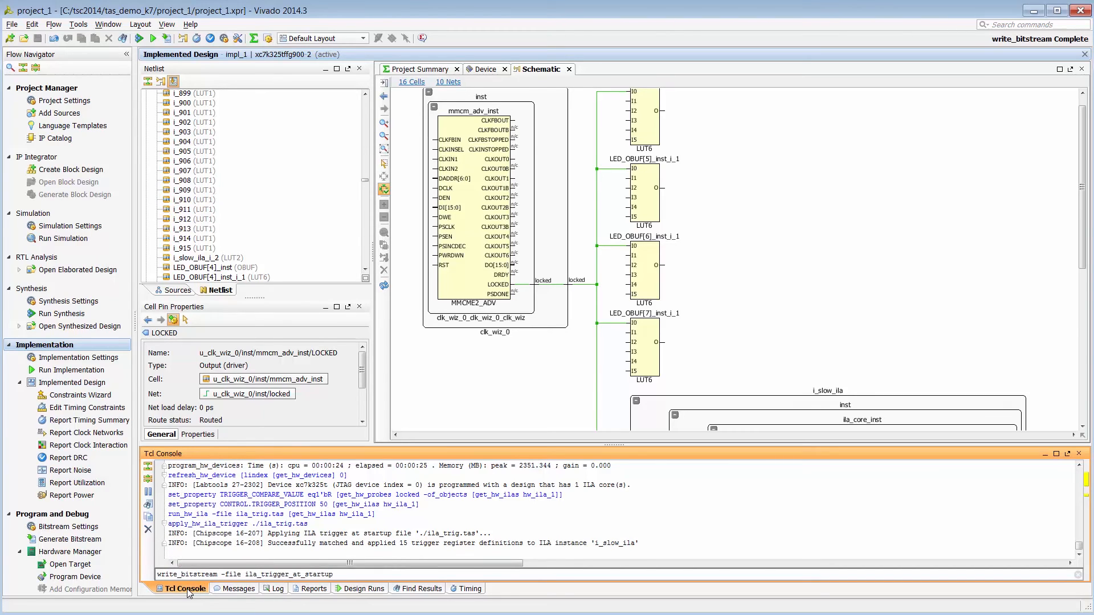
pyautogui.write('.bit')
pyautogui.press('Return')
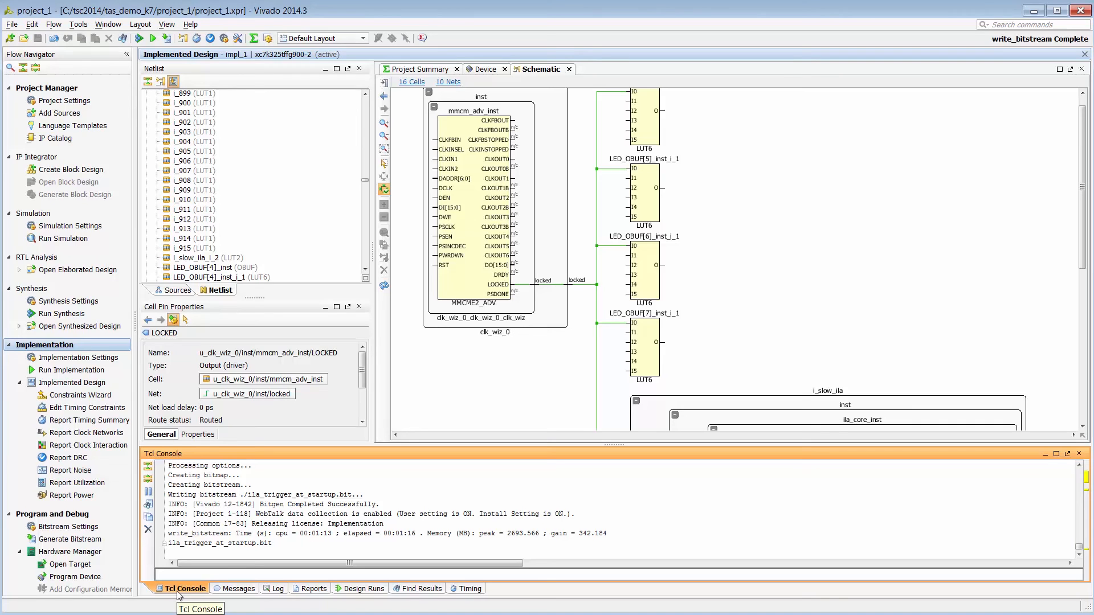
# Program the xc7k325t_0 device in the Hardware Manager with the ila_trigger_at_startup.bit bitstream and the debug_nets.ltx probes file
pyautogui.click(86, 554)
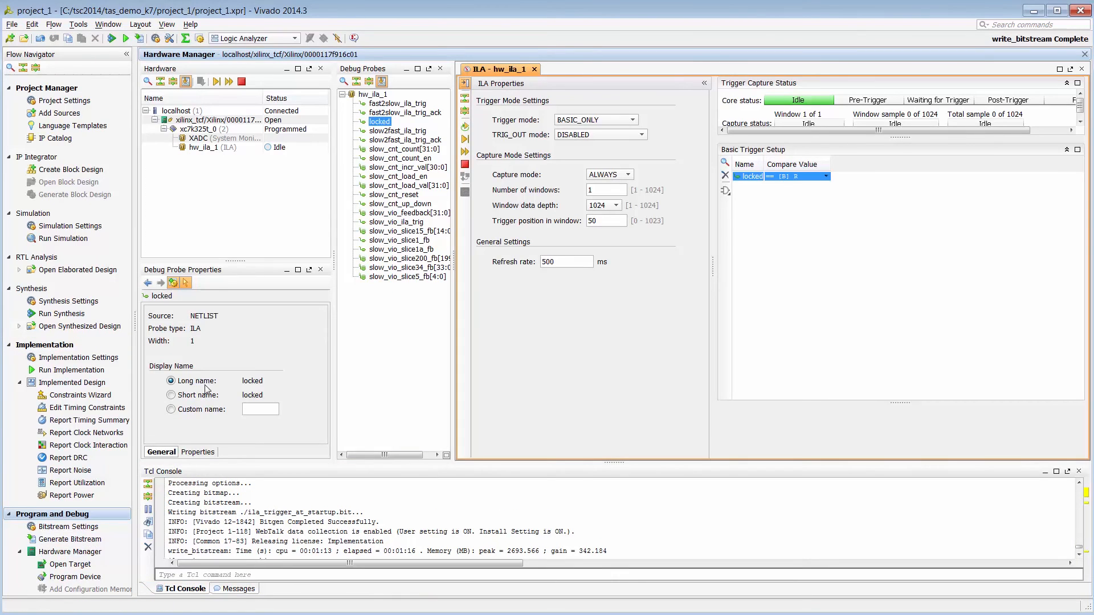
pyautogui.click(228, 132)
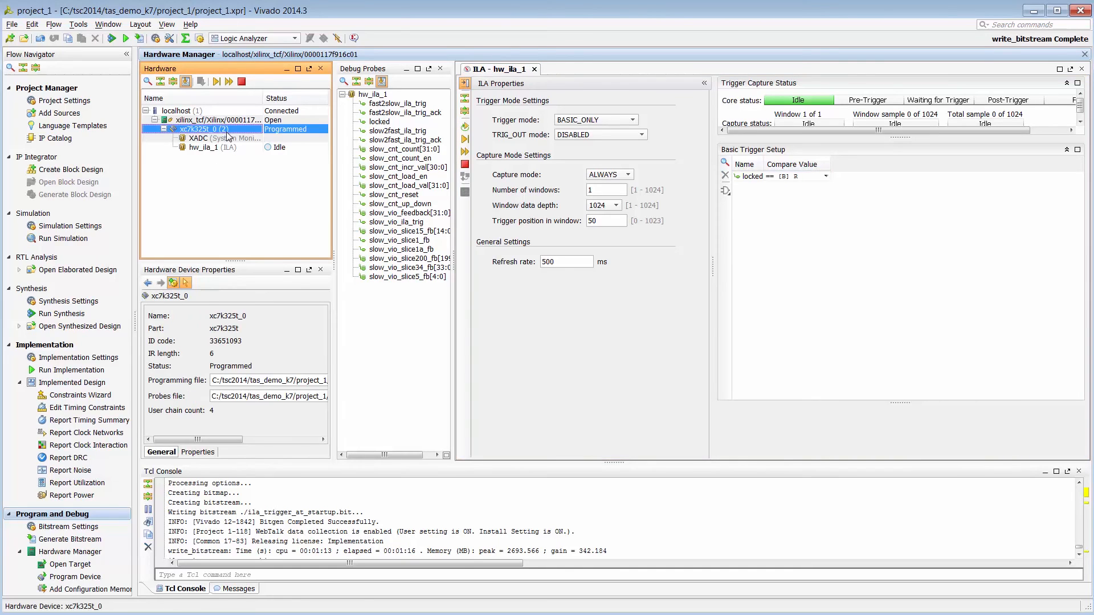
pyautogui.rightClick(227, 132)
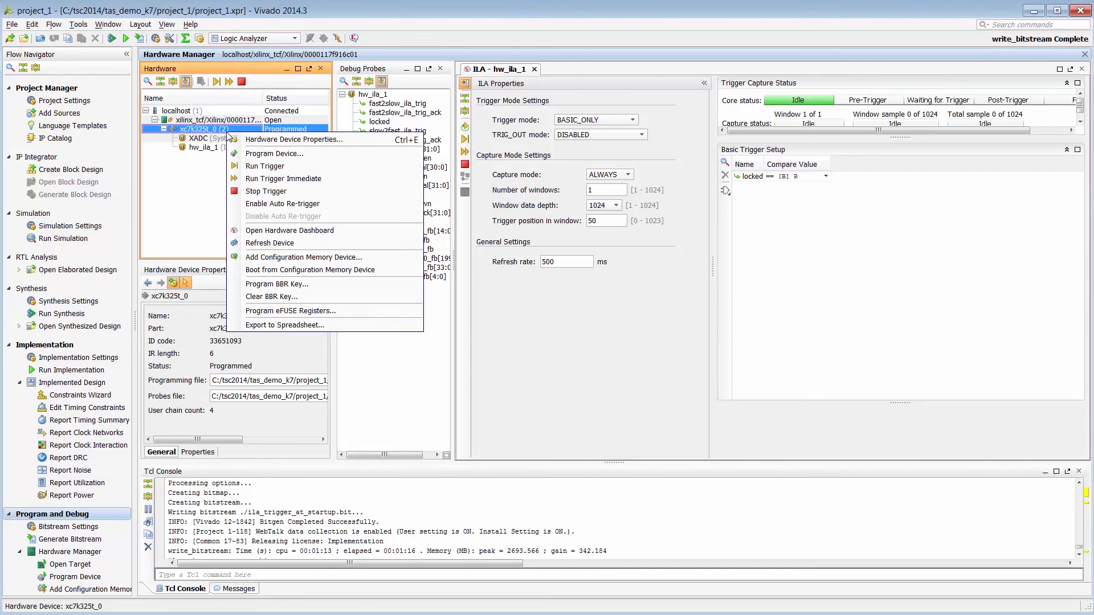
pyautogui.click(266, 154)
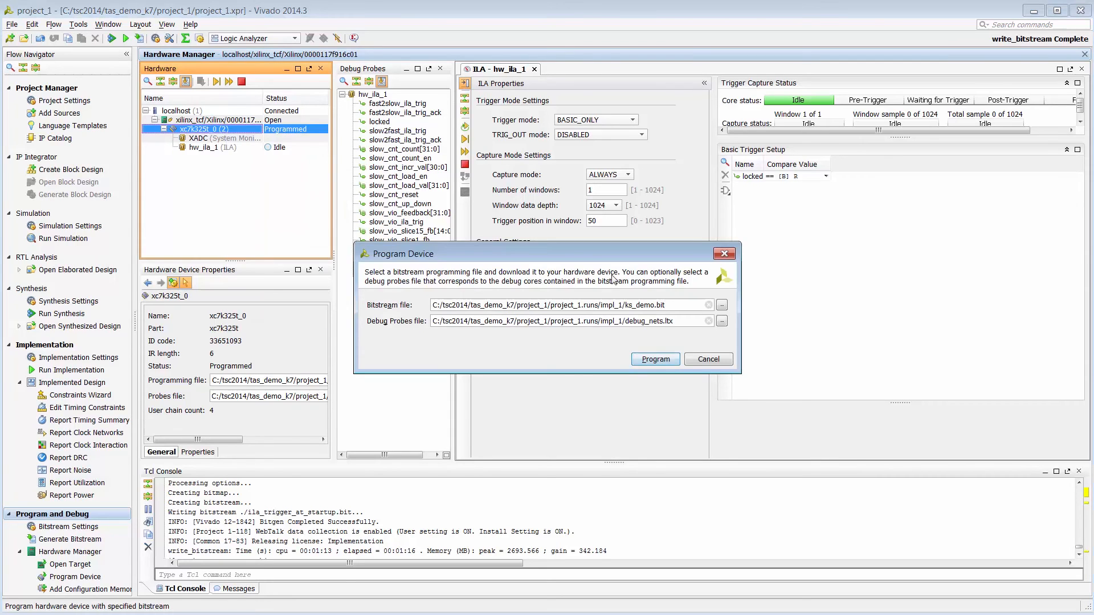
pyautogui.tripleClick(485, 302)
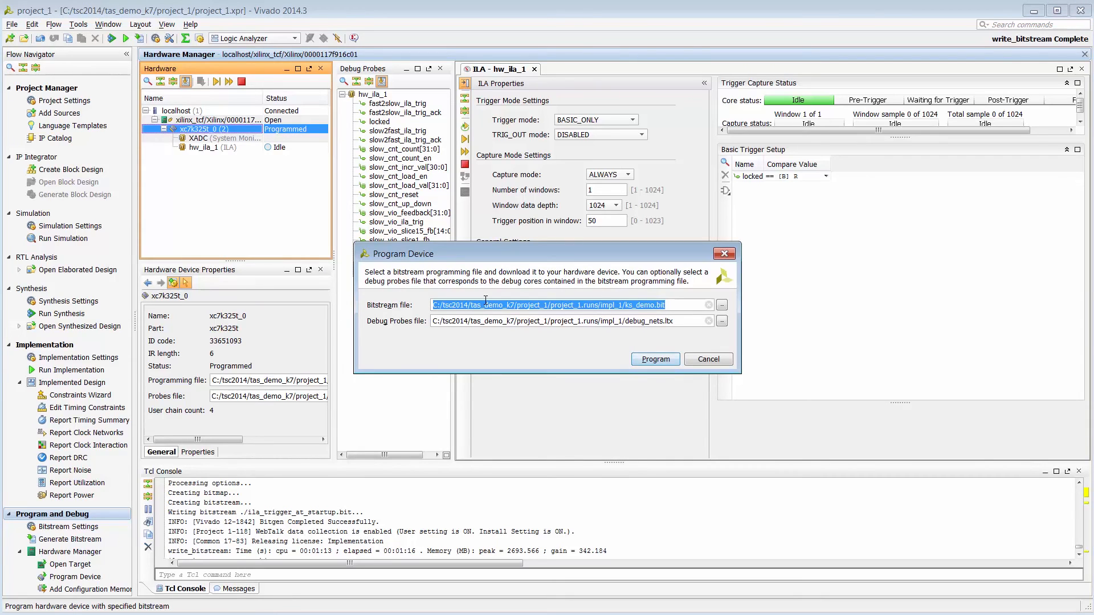
pyautogui.write('ila_trigger_at_startup')
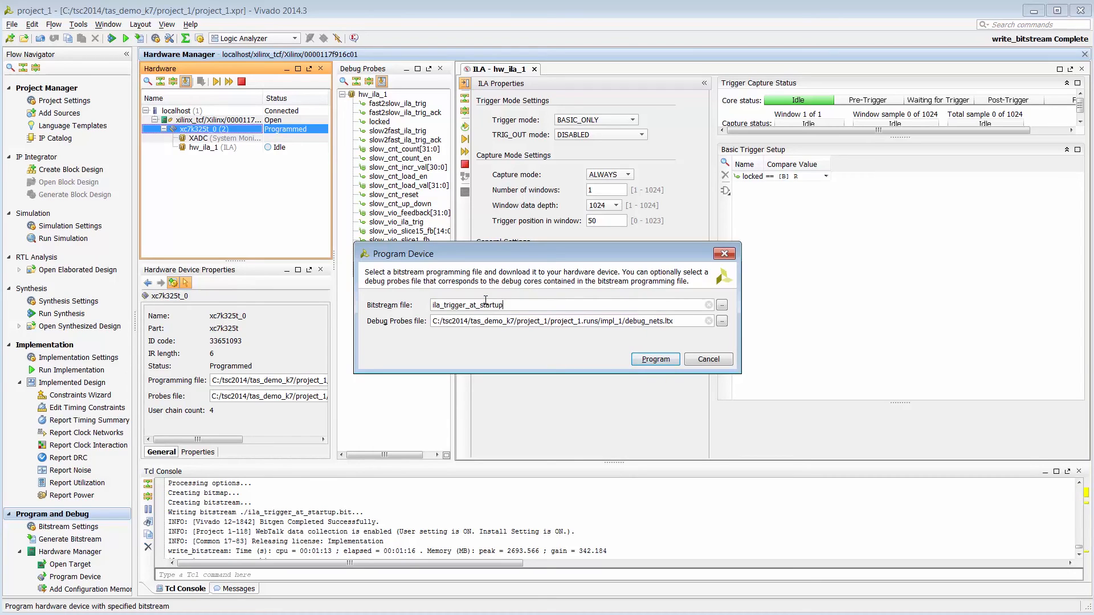
pyautogui.write('.bit')
pyautogui.click(655, 359)
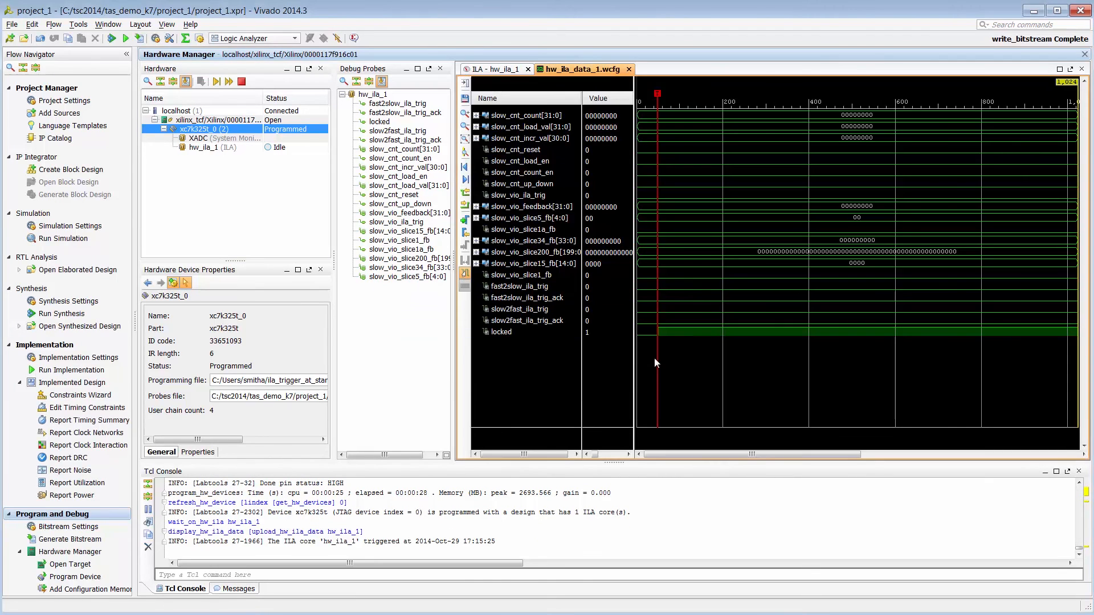
# Examine the captured waveform around the trigger marker and select the locked signal
pyautogui.moveTo(646, 171); pyautogui.dragTo(698, 190)
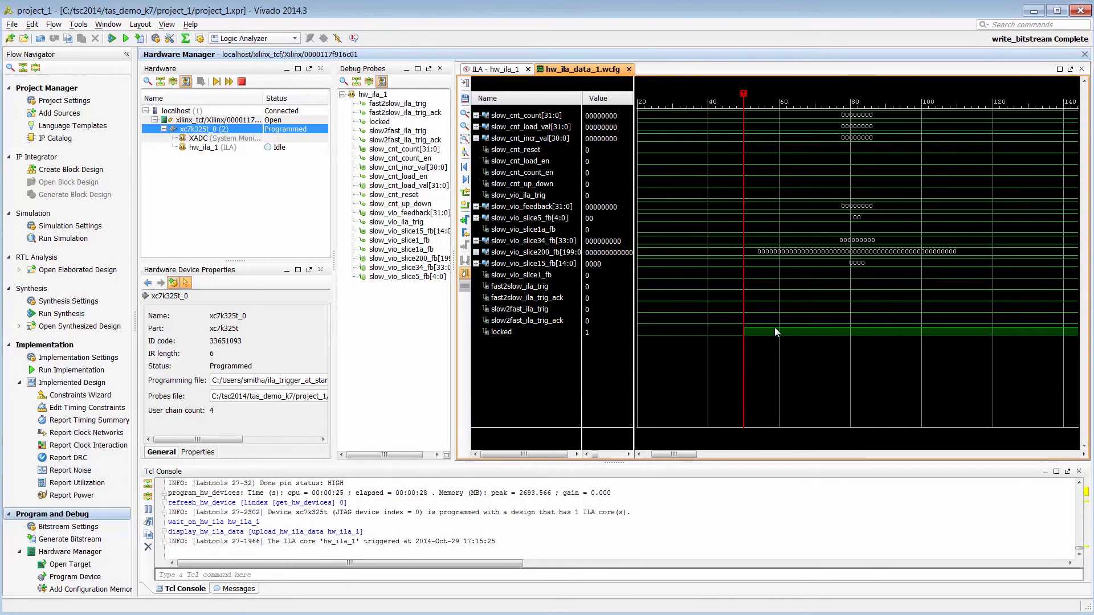
pyautogui.click(504, 333)
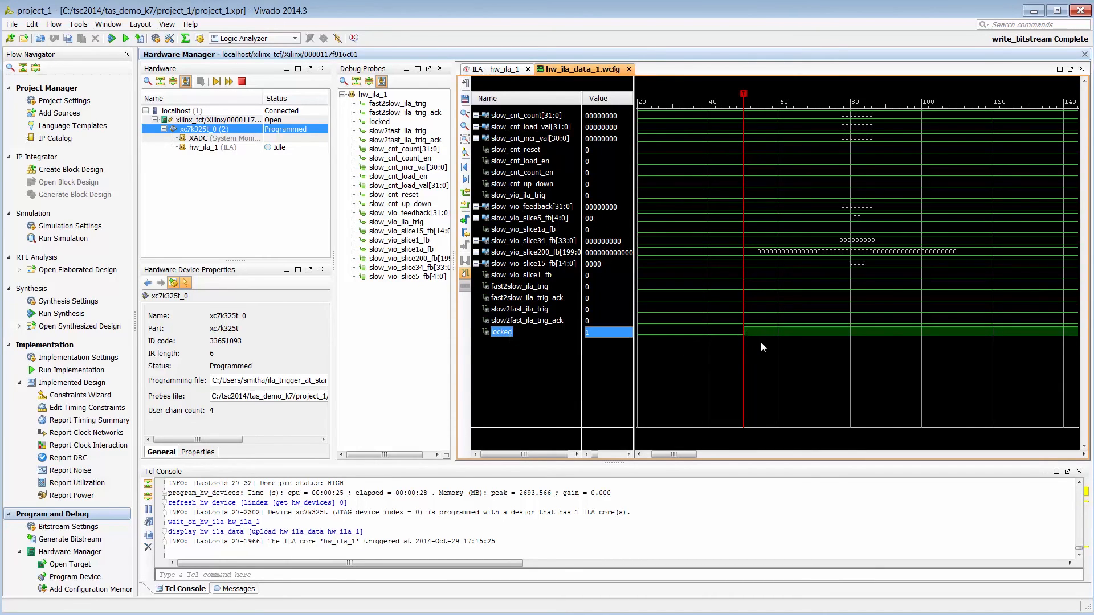